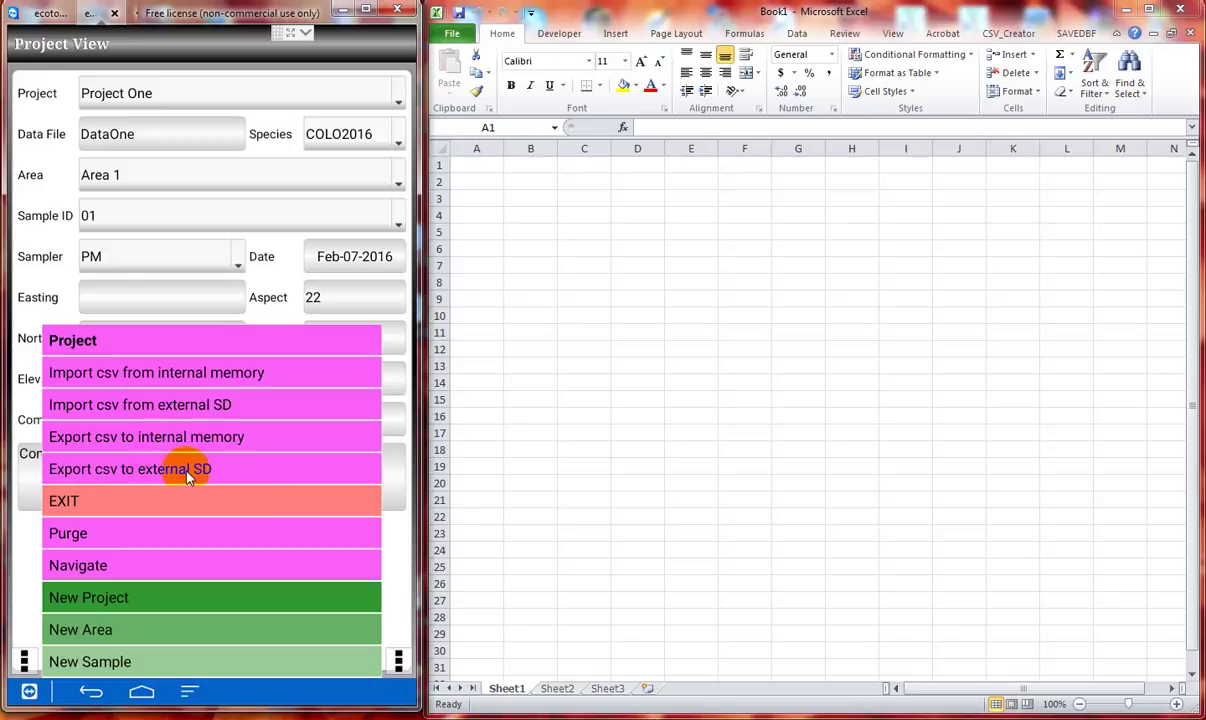
# Step: Export the current project as a CSV named DataOne to the external SD card, replacing the existing file
pyautogui.click(187, 476)
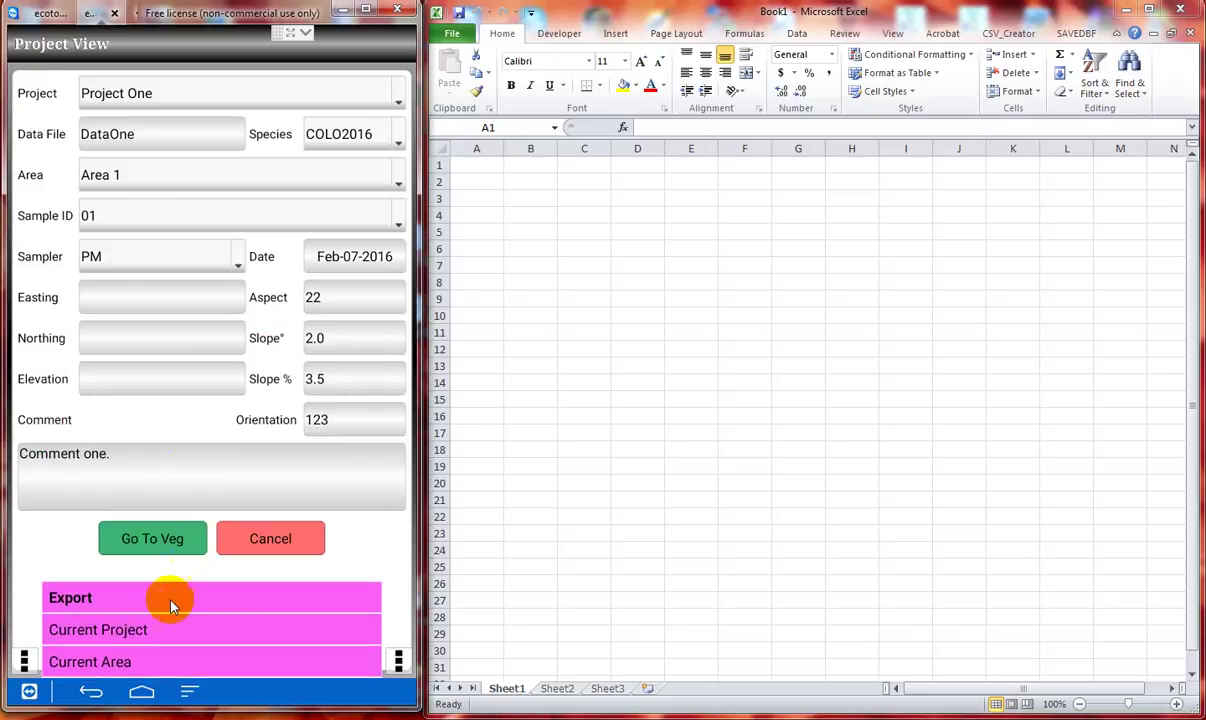
pyautogui.click(105, 630)
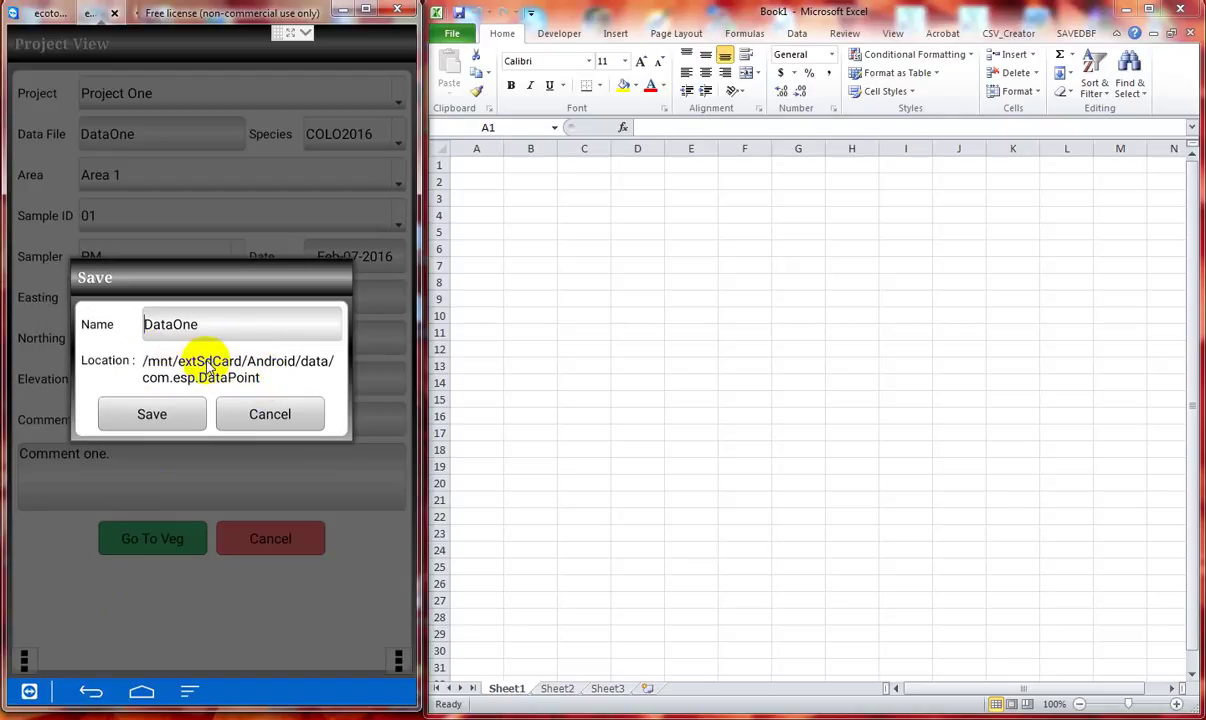
pyautogui.click(154, 416)
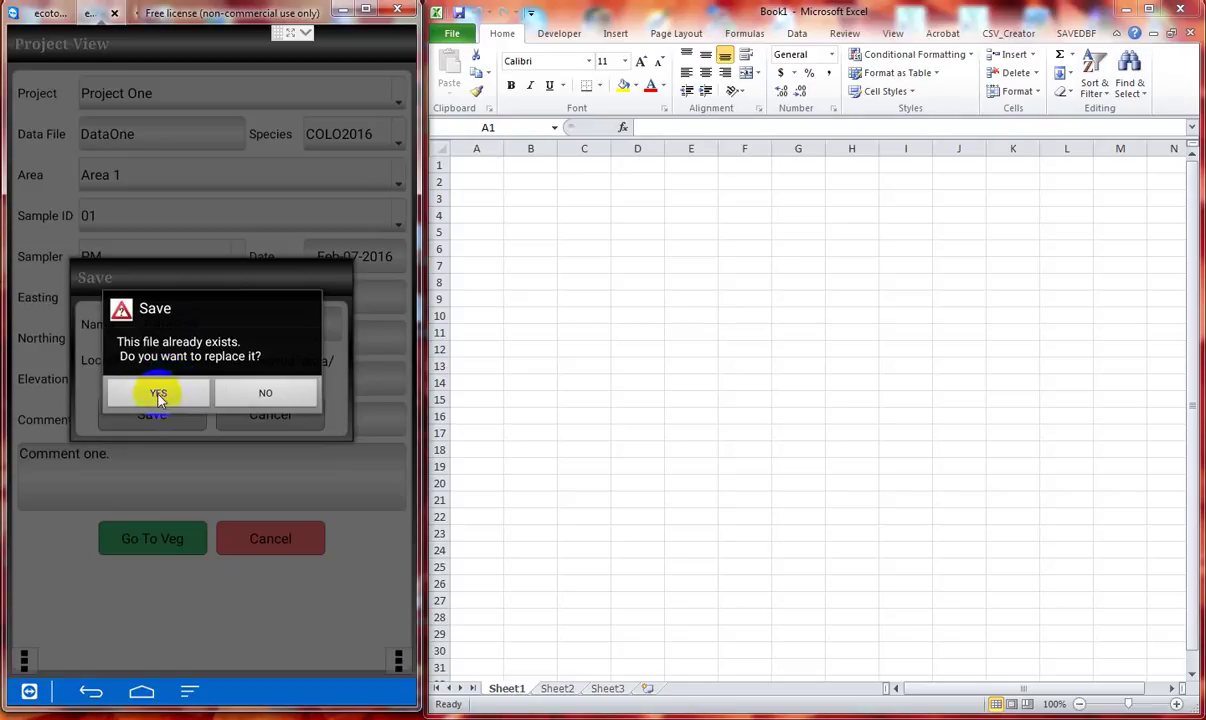
pyautogui.click(158, 396)
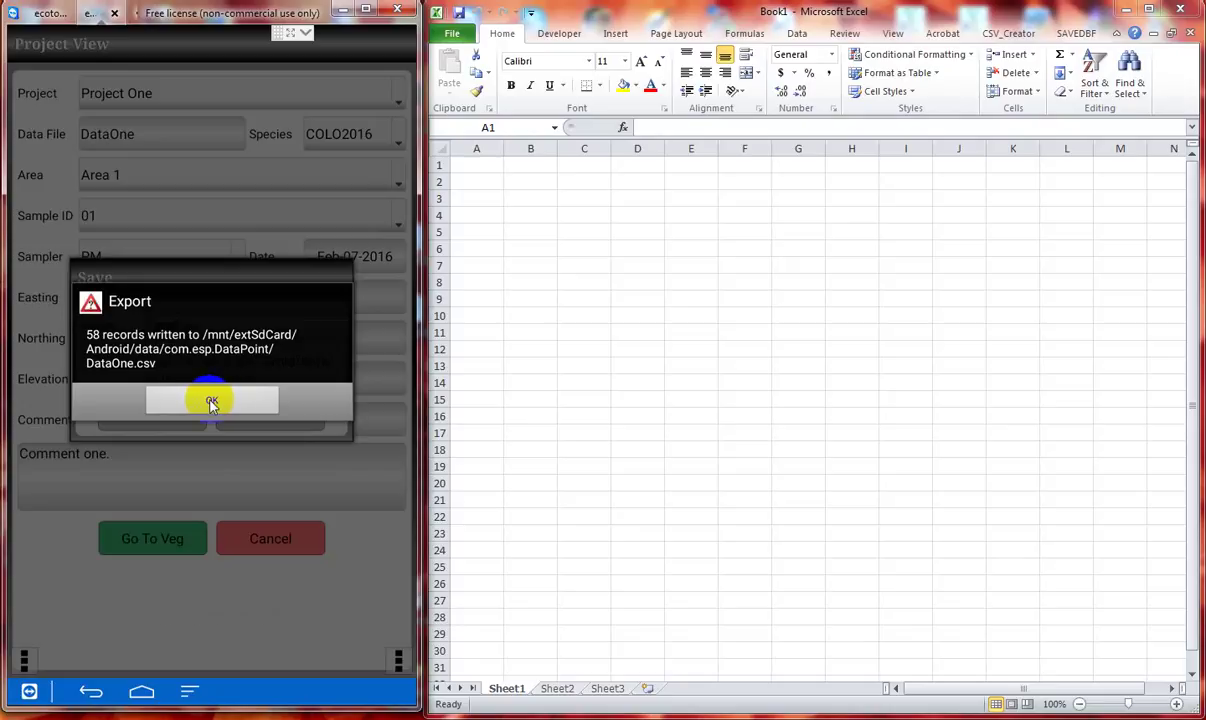
pyautogui.click(211, 401)
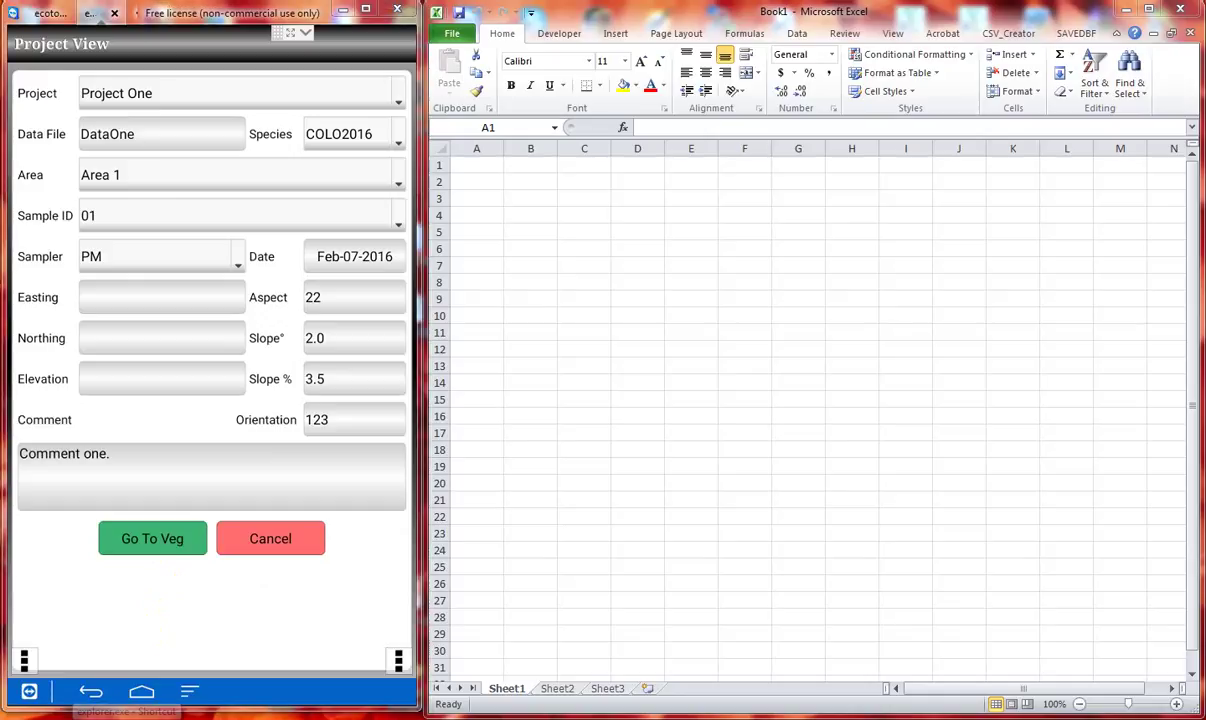
# Step: In Windows Explorer, open the com.esp.DataPoint folder under Android\data on the .com device's Card storage
pyautogui.click(100, 714)
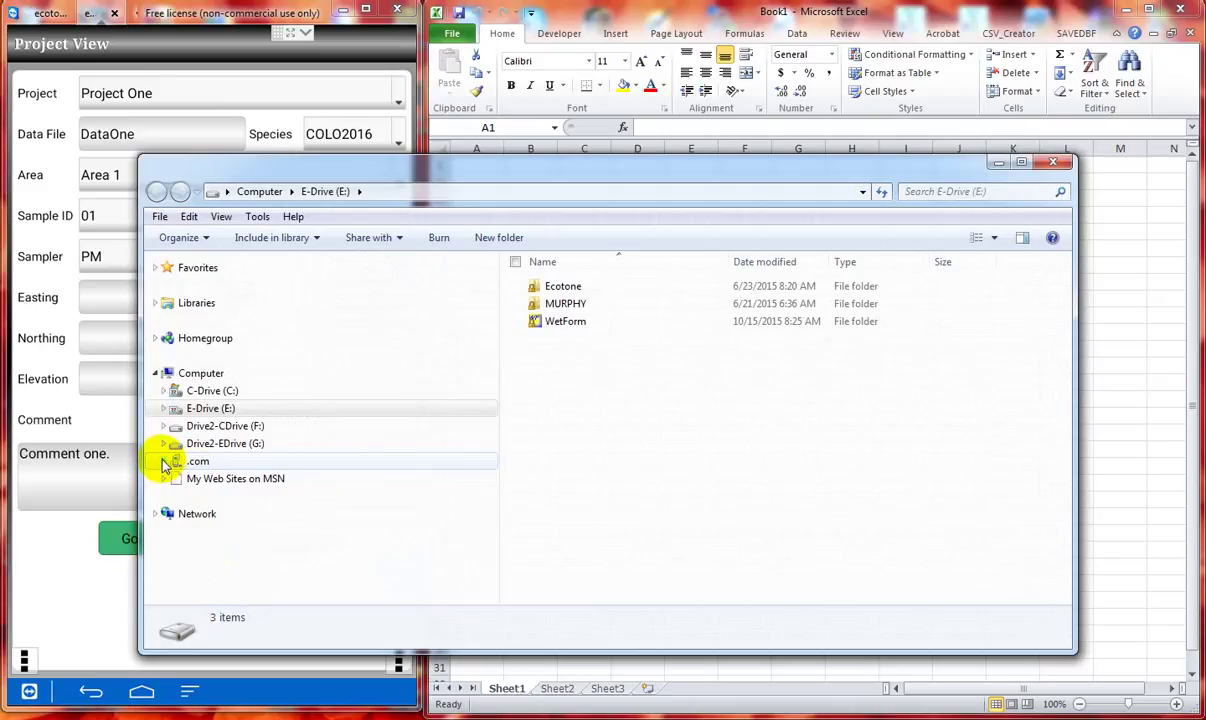
pyautogui.click(164, 462)
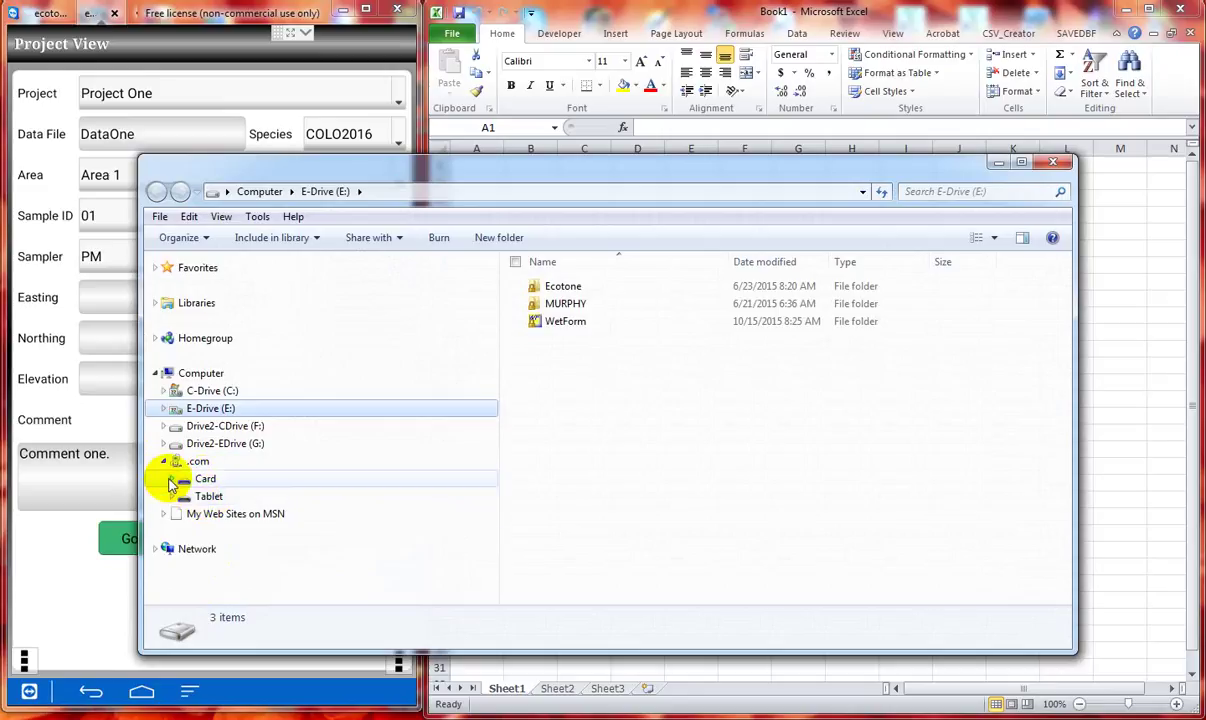
pyautogui.click(172, 479)
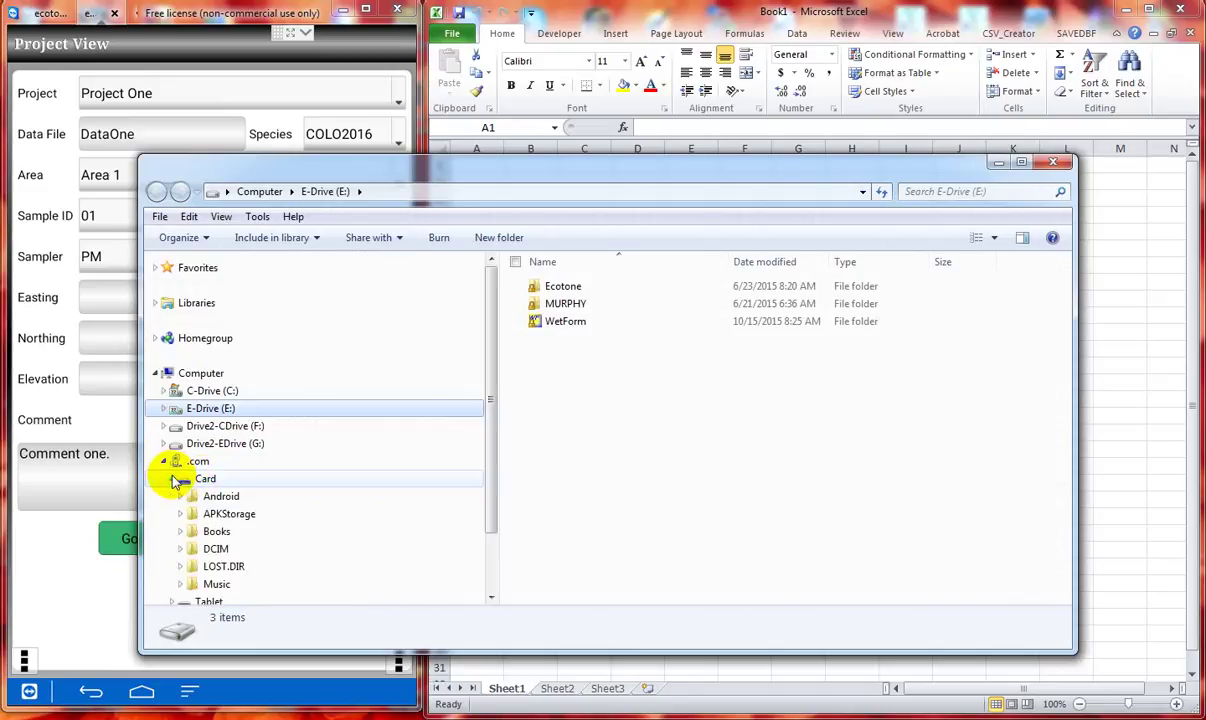
pyautogui.click(179, 497)
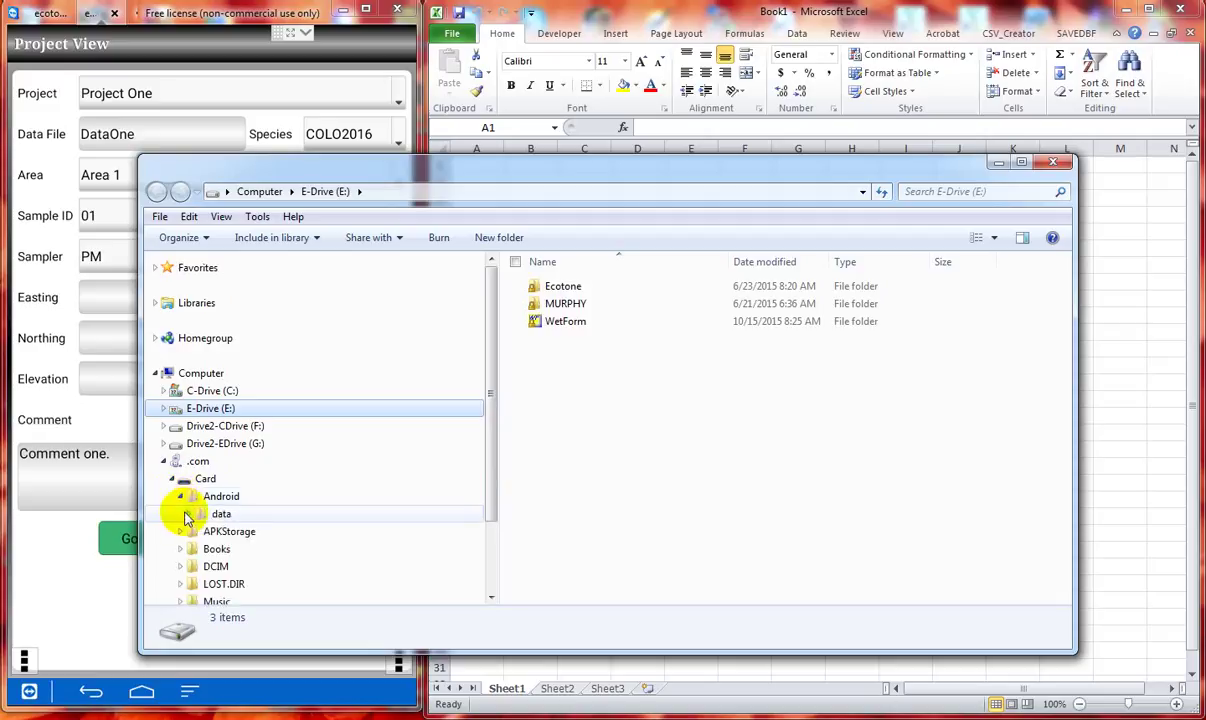
pyautogui.click(183, 515)
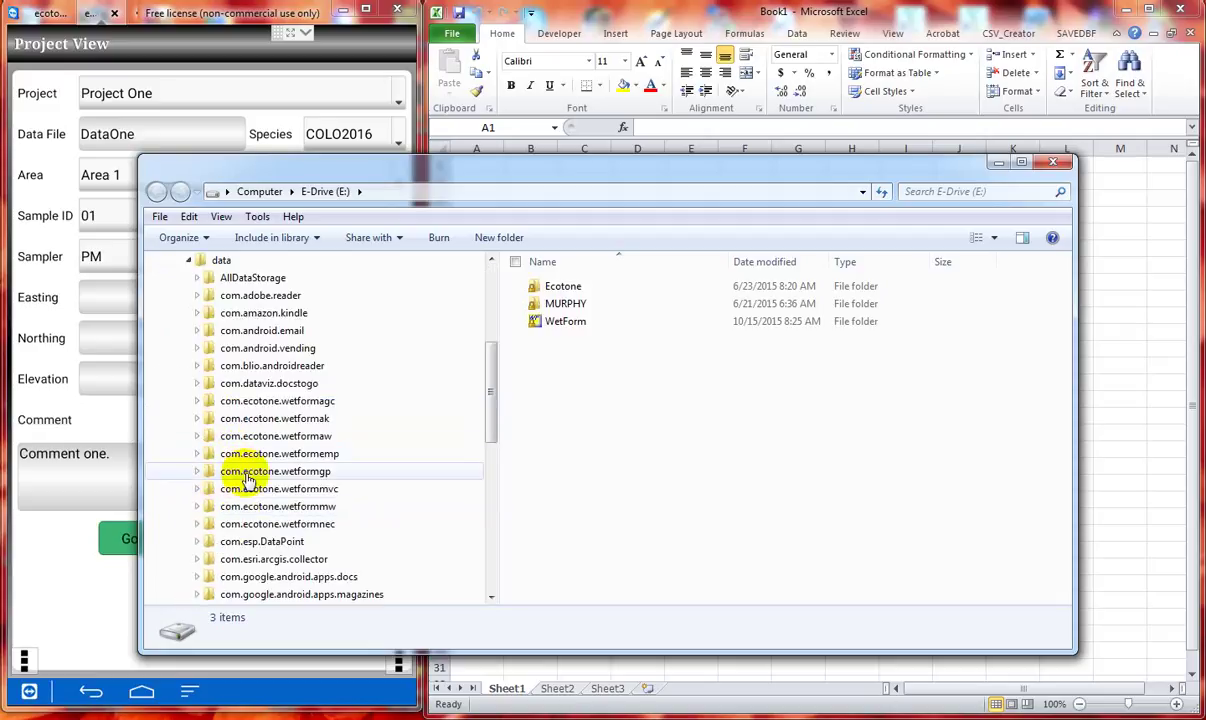
pyautogui.click(242, 544)
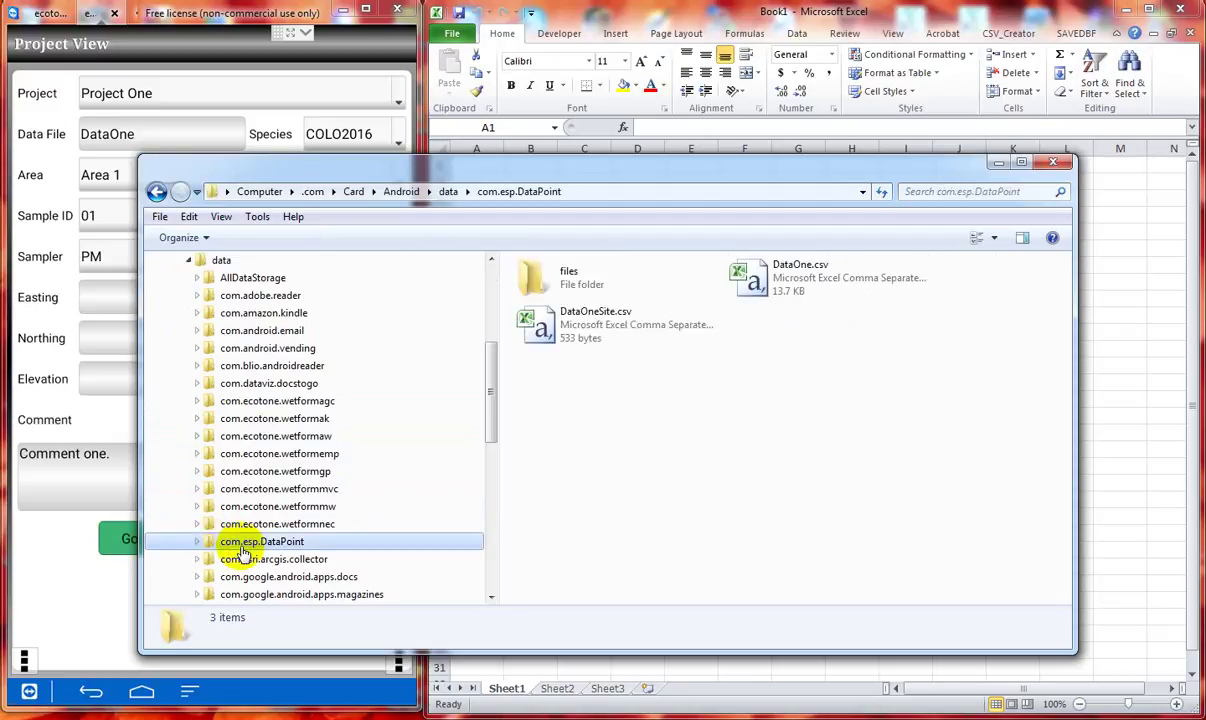
# Step: Copy DataOne.csv and DataOneSite.csv from the com.esp.DataPoint folder
pyautogui.click(735, 268)
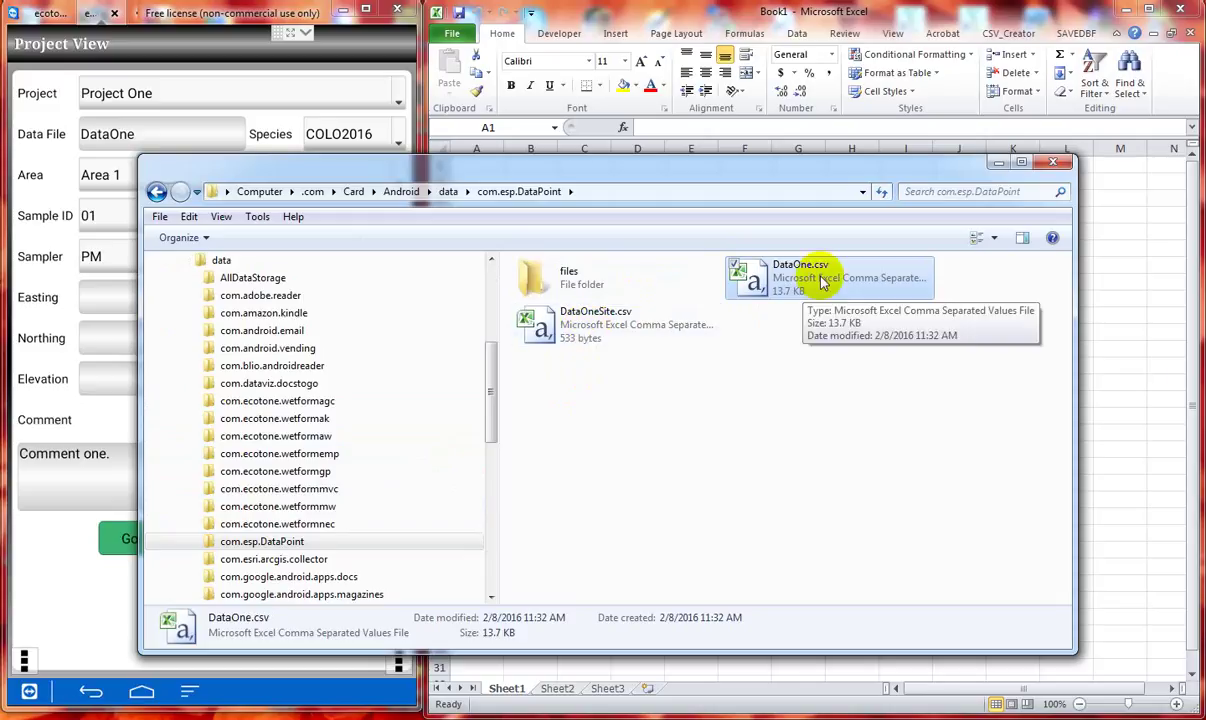
pyautogui.click(525, 317)
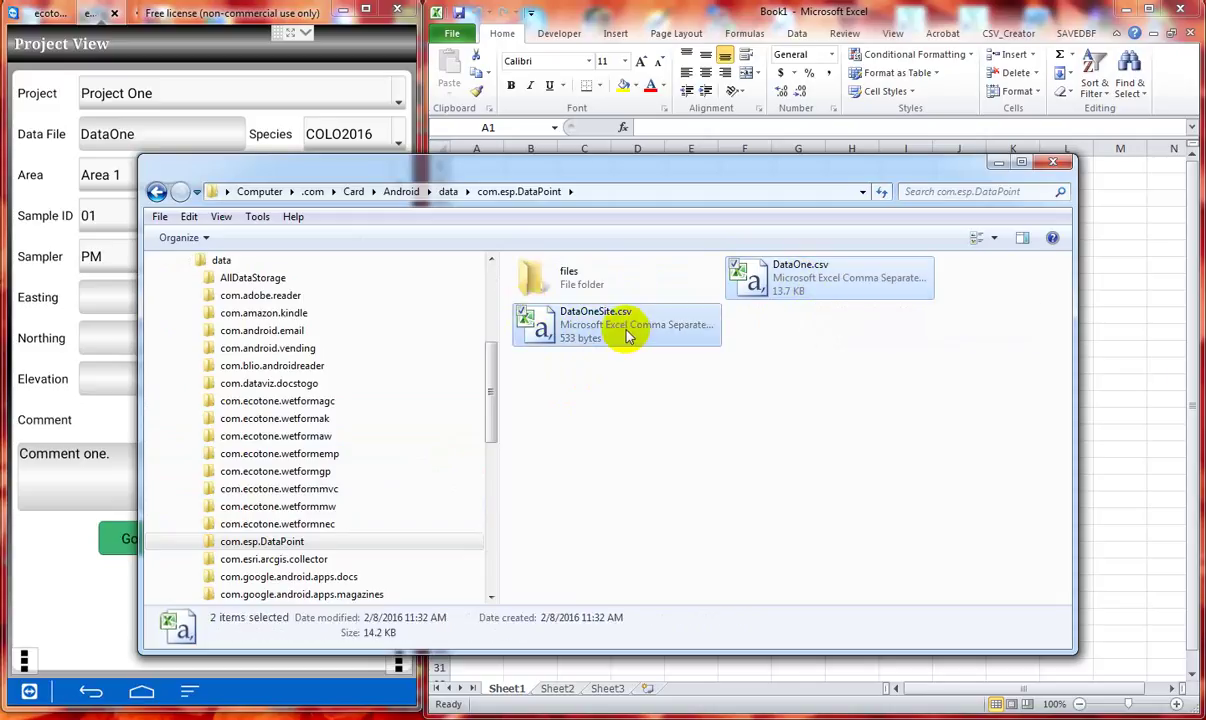
pyautogui.rightClick(626, 324)
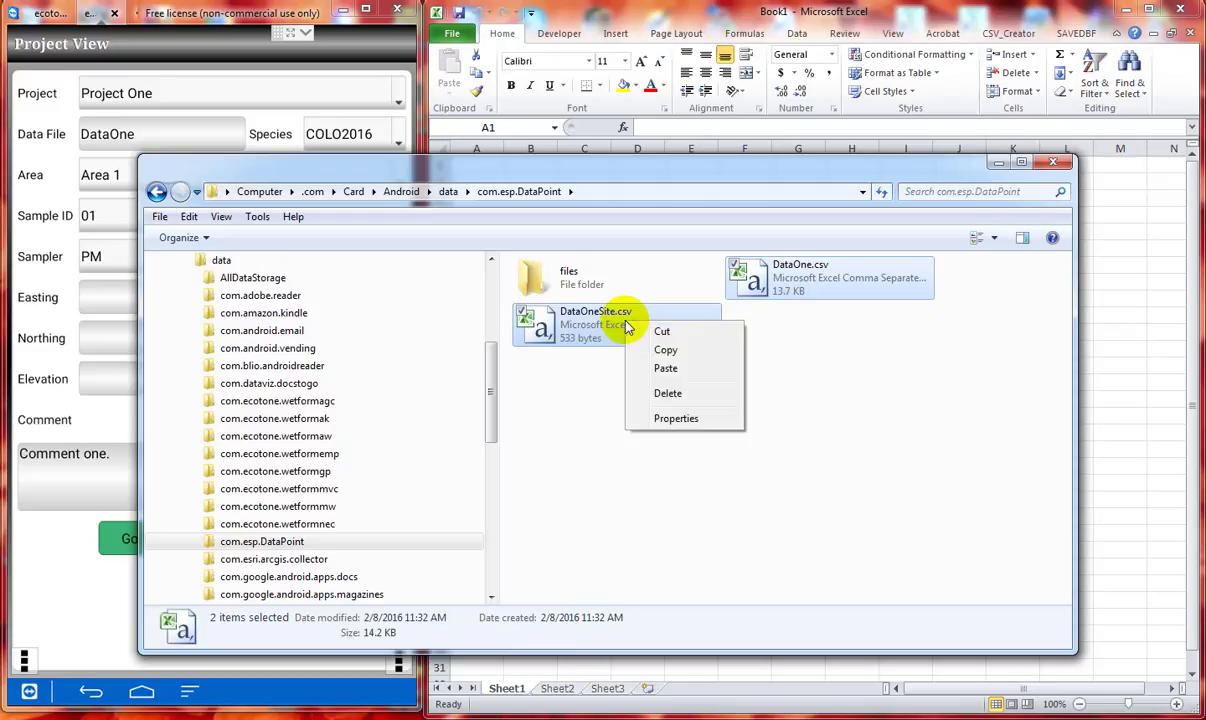
pyautogui.click(665, 352)
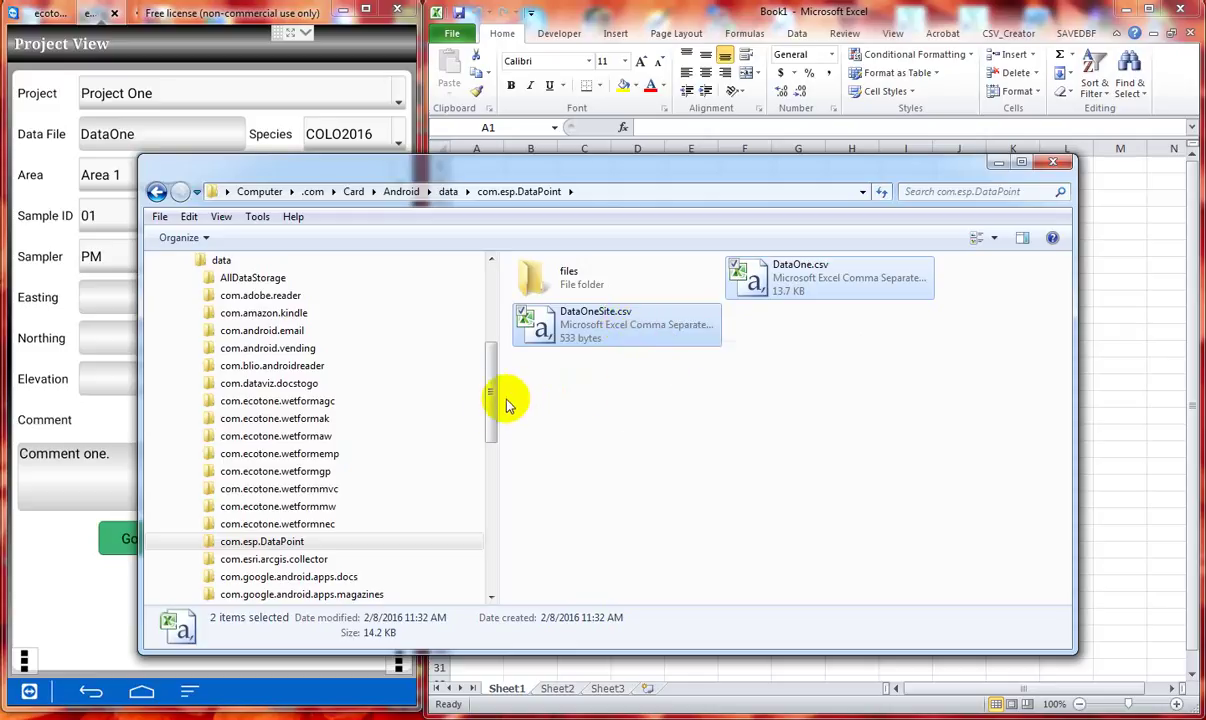
# Step: Paste the two copied CSV files into the AAADataImport folder on the C drive and minimize the Explorer window
pyautogui.moveTo(490, 415); pyautogui.dragTo(474, 352)
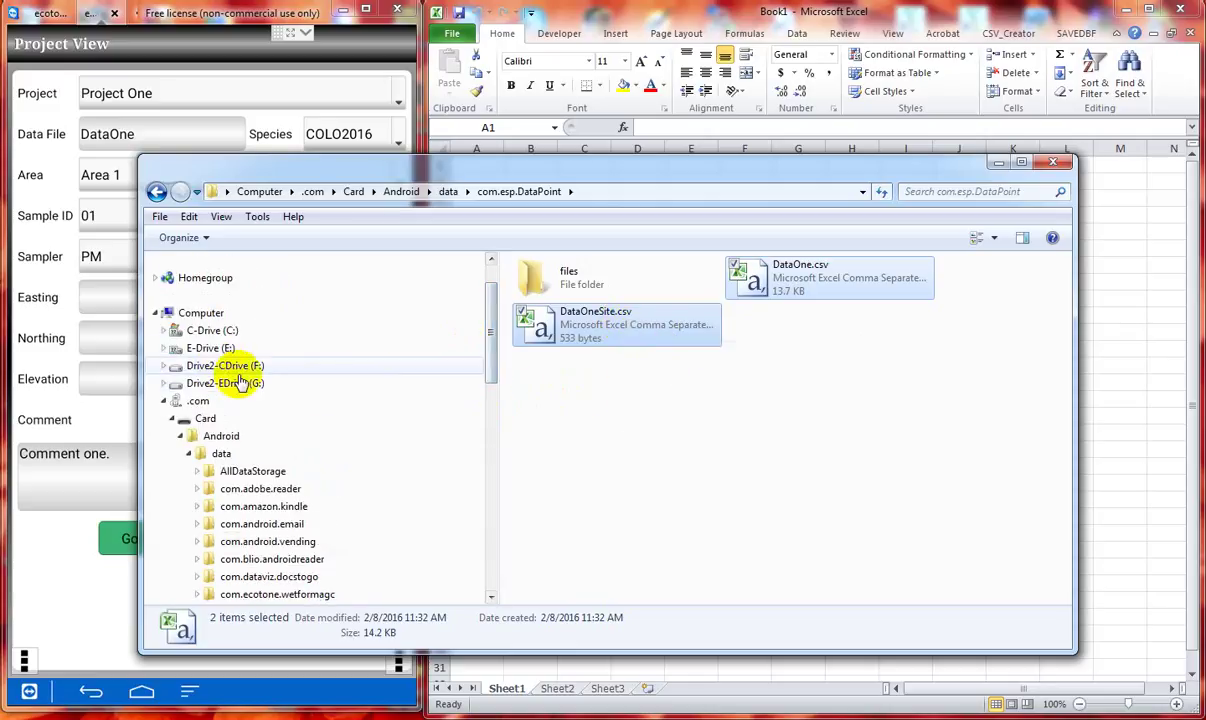
pyautogui.click(165, 329)
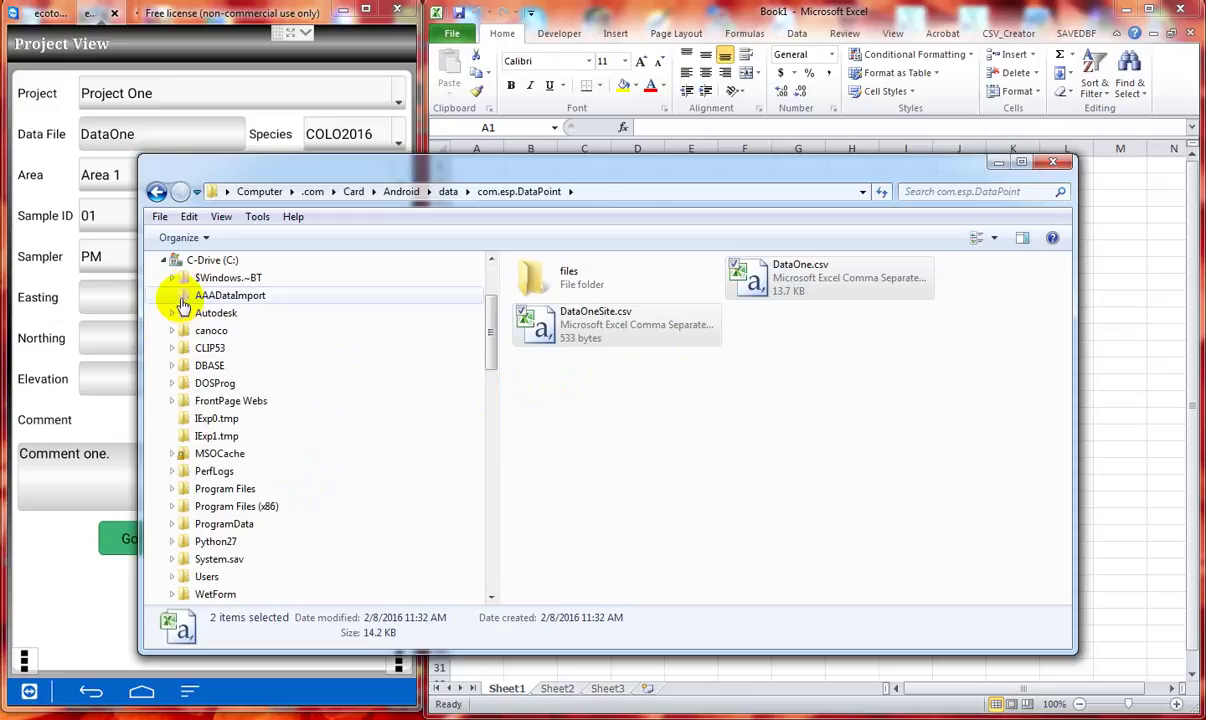
pyautogui.click(185, 296)
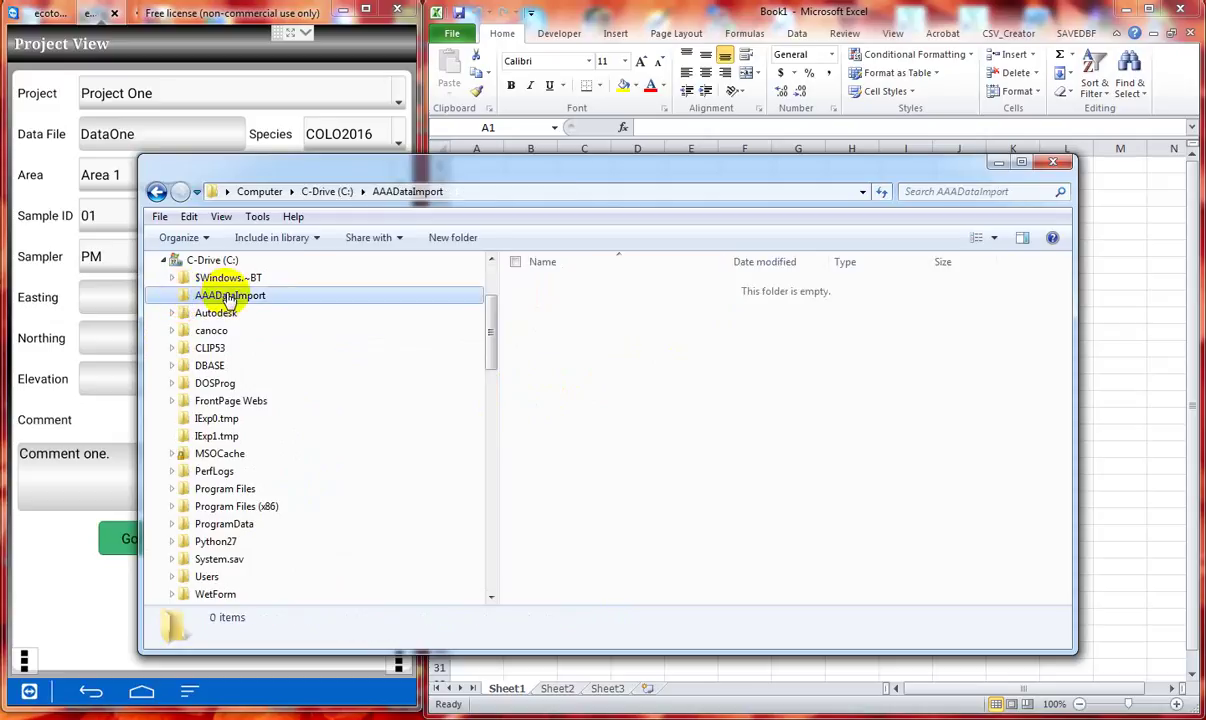
pyautogui.rightClick(227, 299)
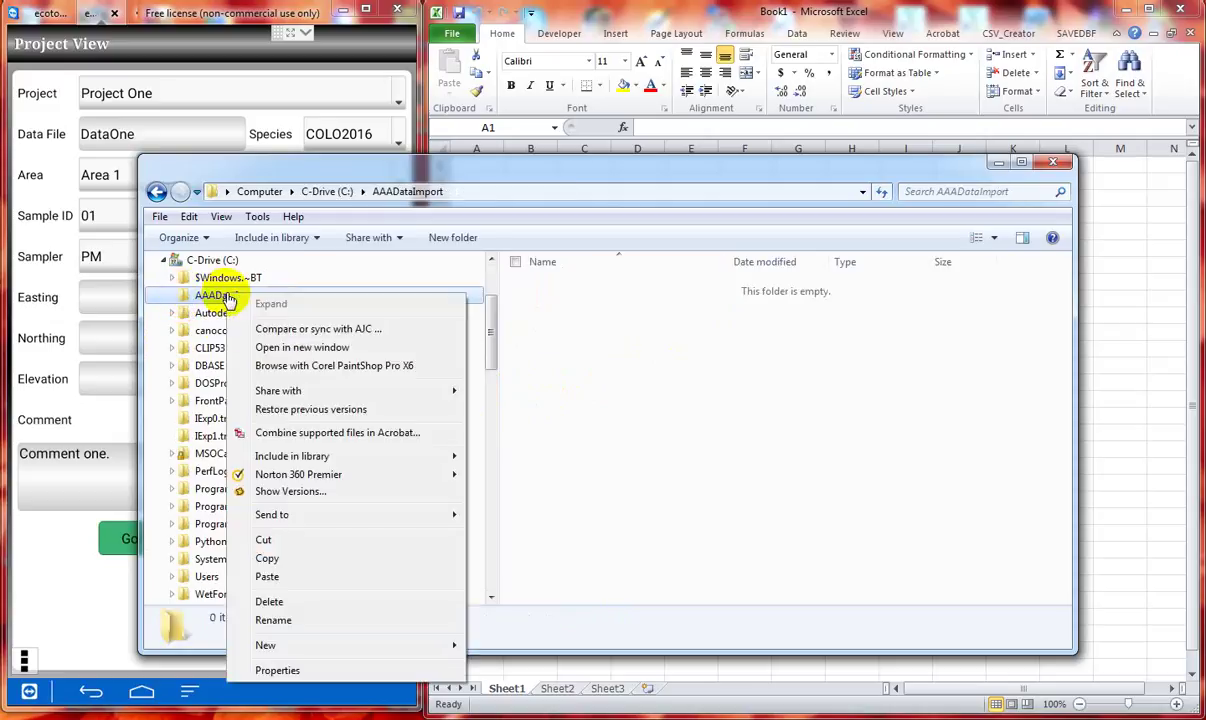
pyautogui.click(290, 576)
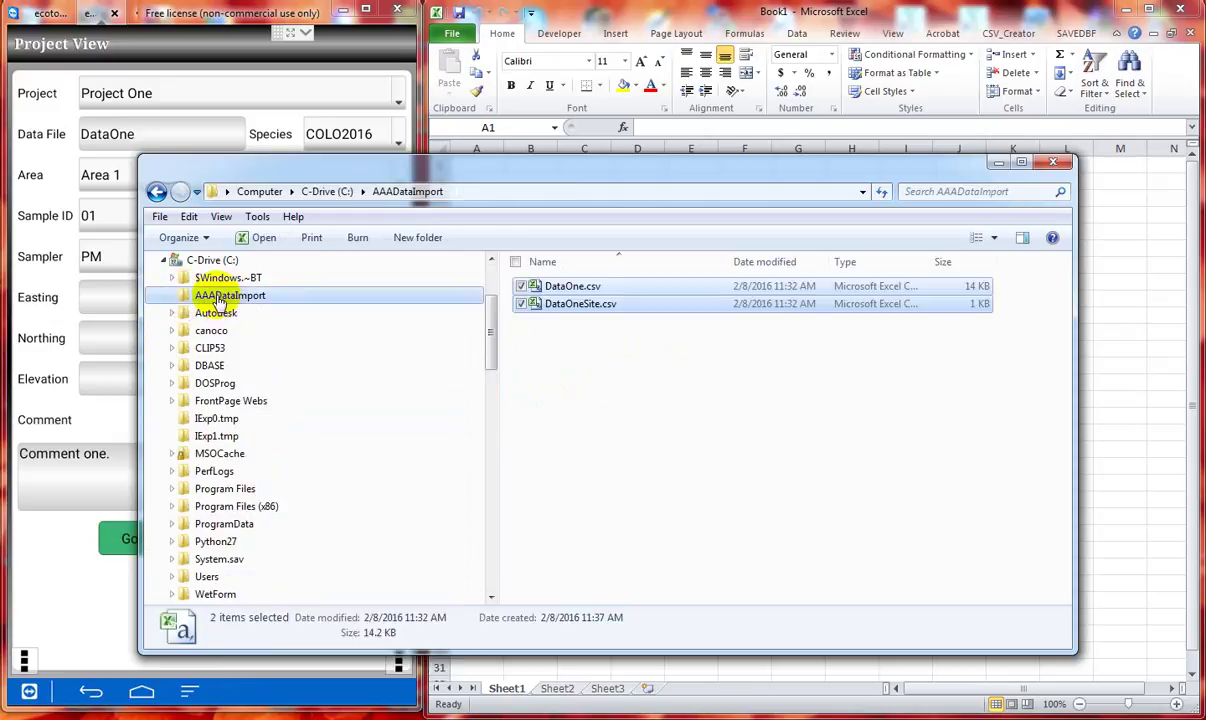
pyautogui.click(565, 350)
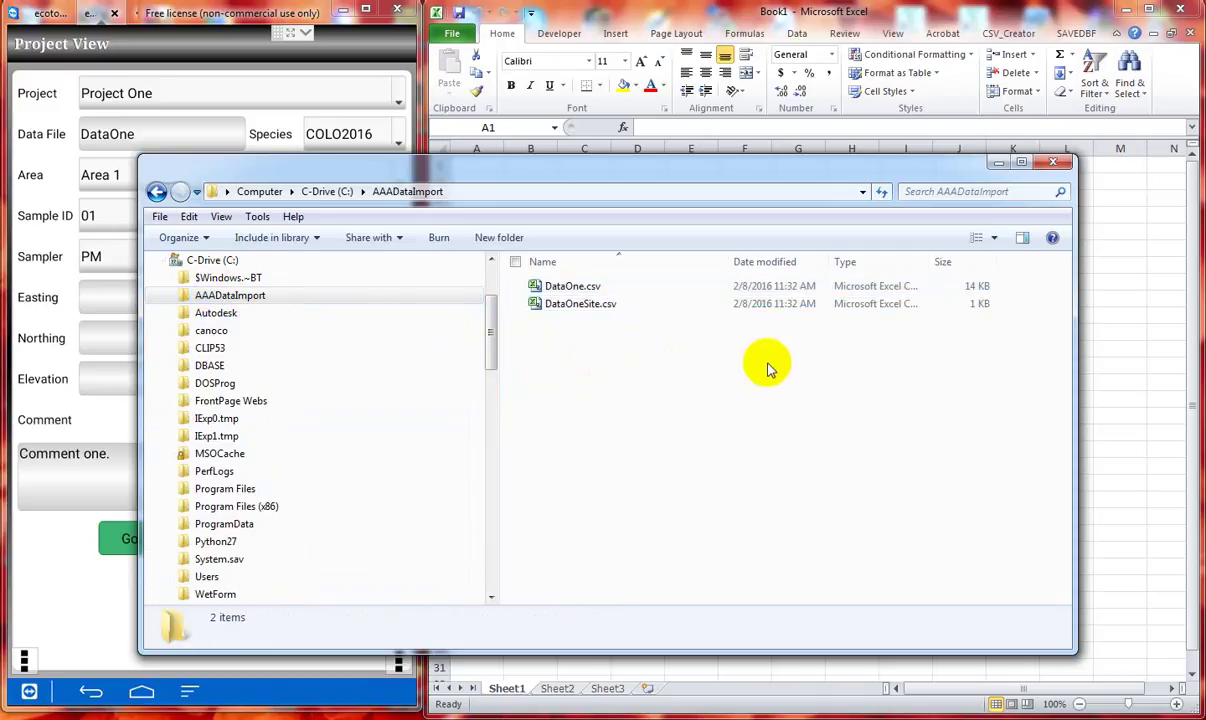
pyautogui.click(997, 165)
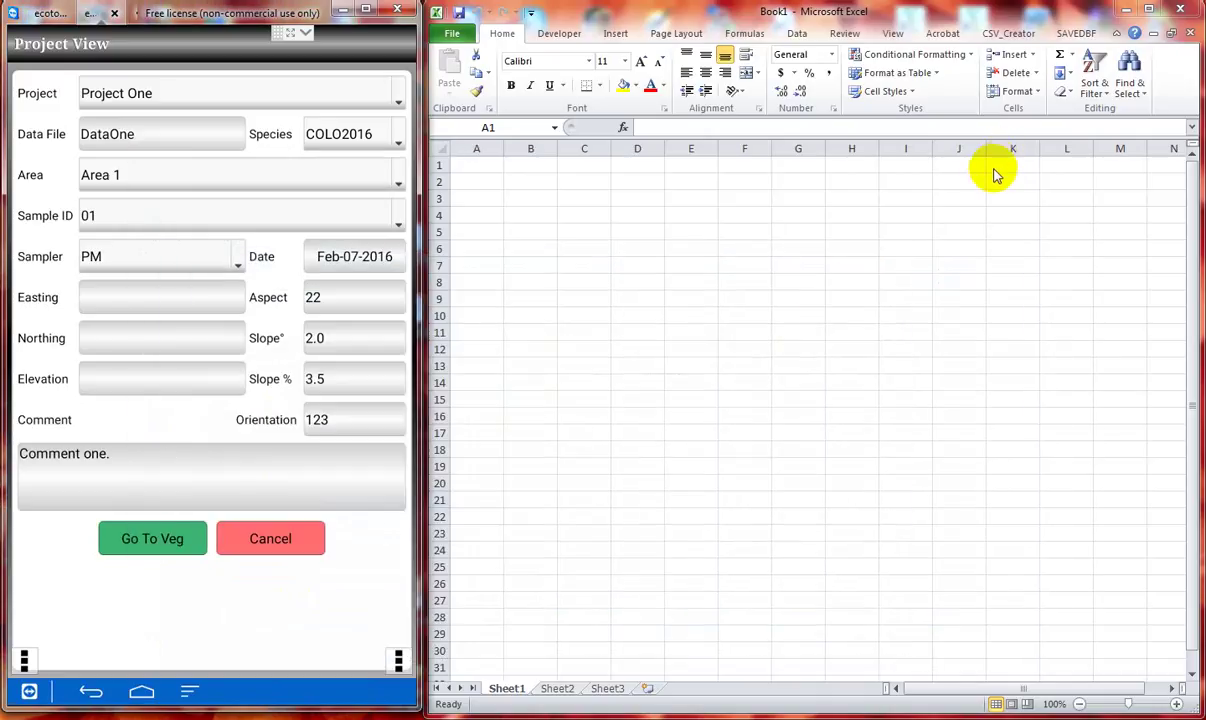
# Step: Open DataOne.csv in Excel from C:\AAADataImport, showing Text Files (*.prn;*.txt;*.csv) in the file list
pyautogui.click(452, 37)
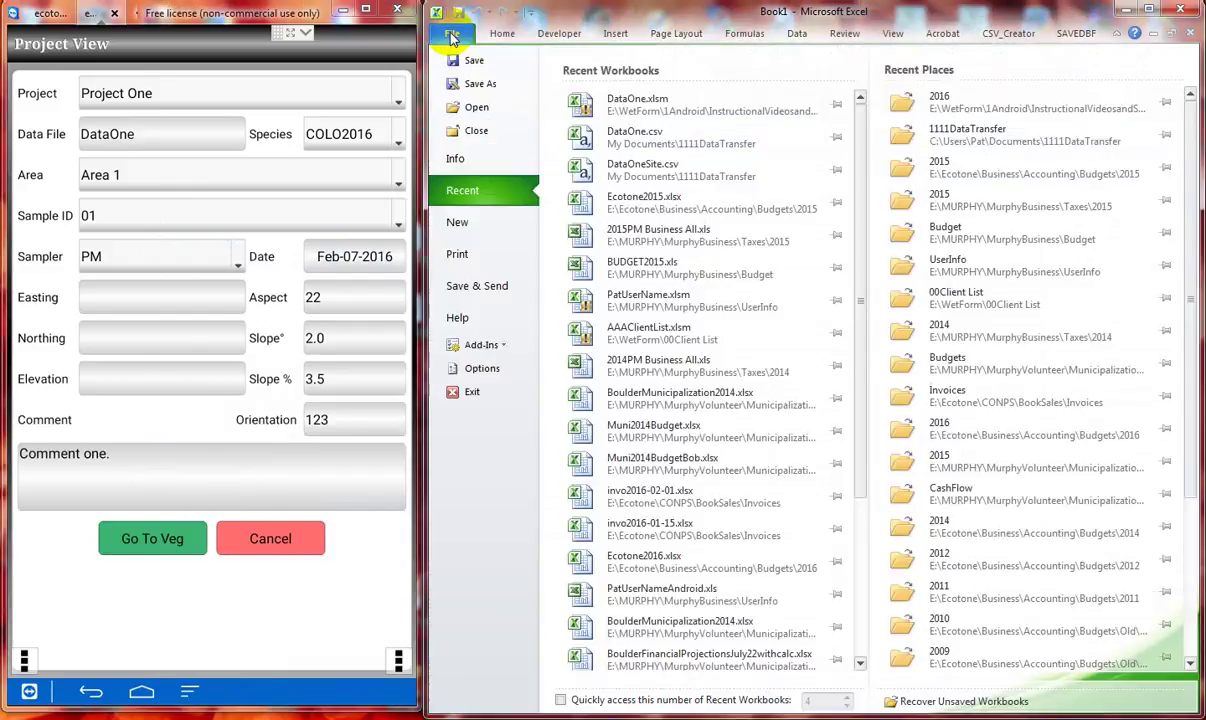
pyautogui.click(477, 110)
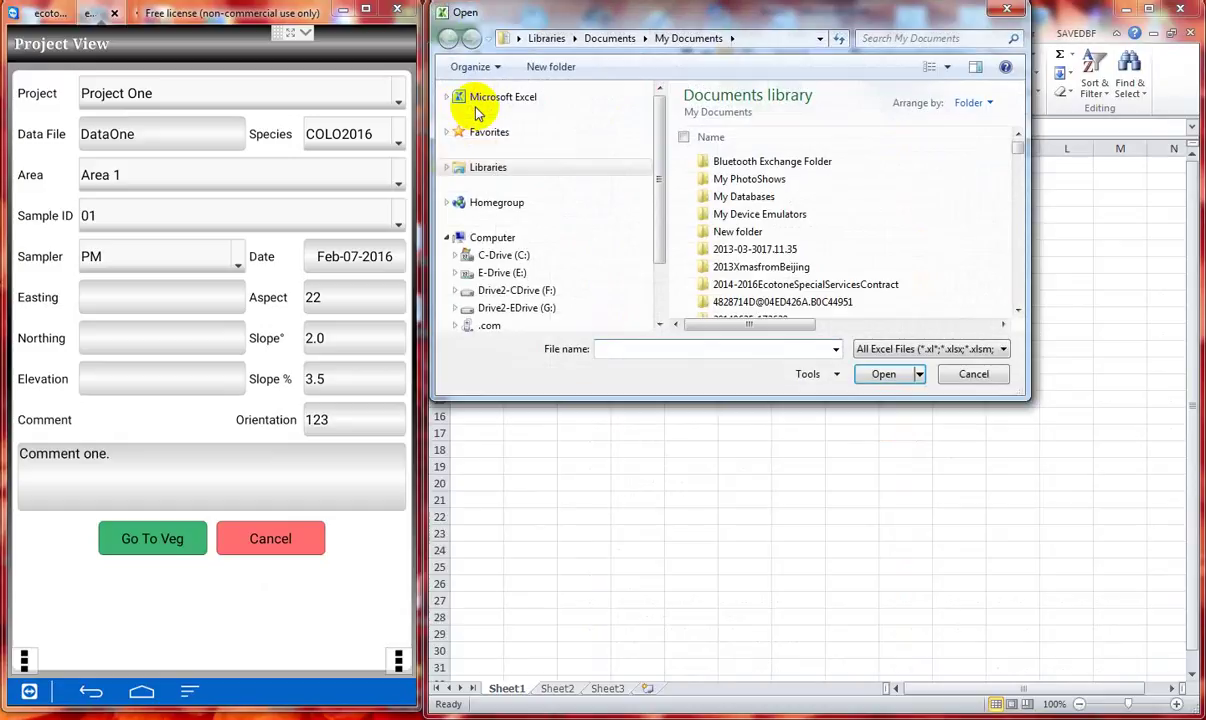
pyautogui.click(456, 255)
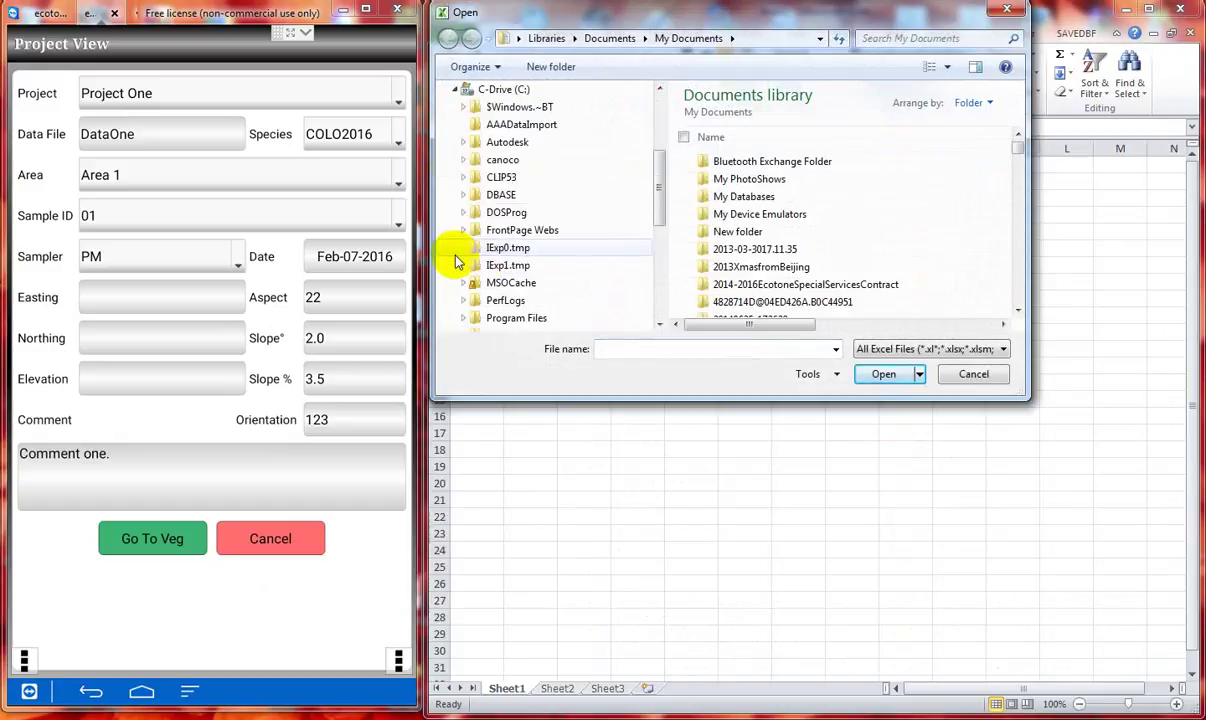
pyautogui.click(493, 124)
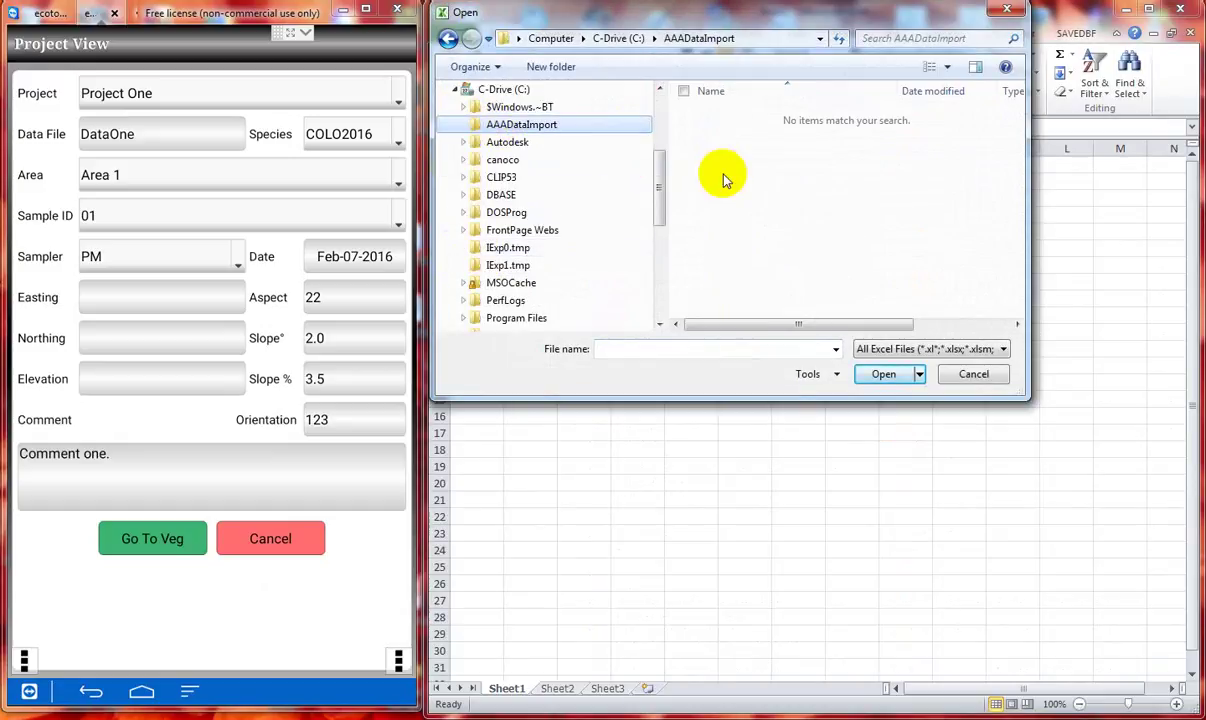
pyautogui.click(1005, 349)
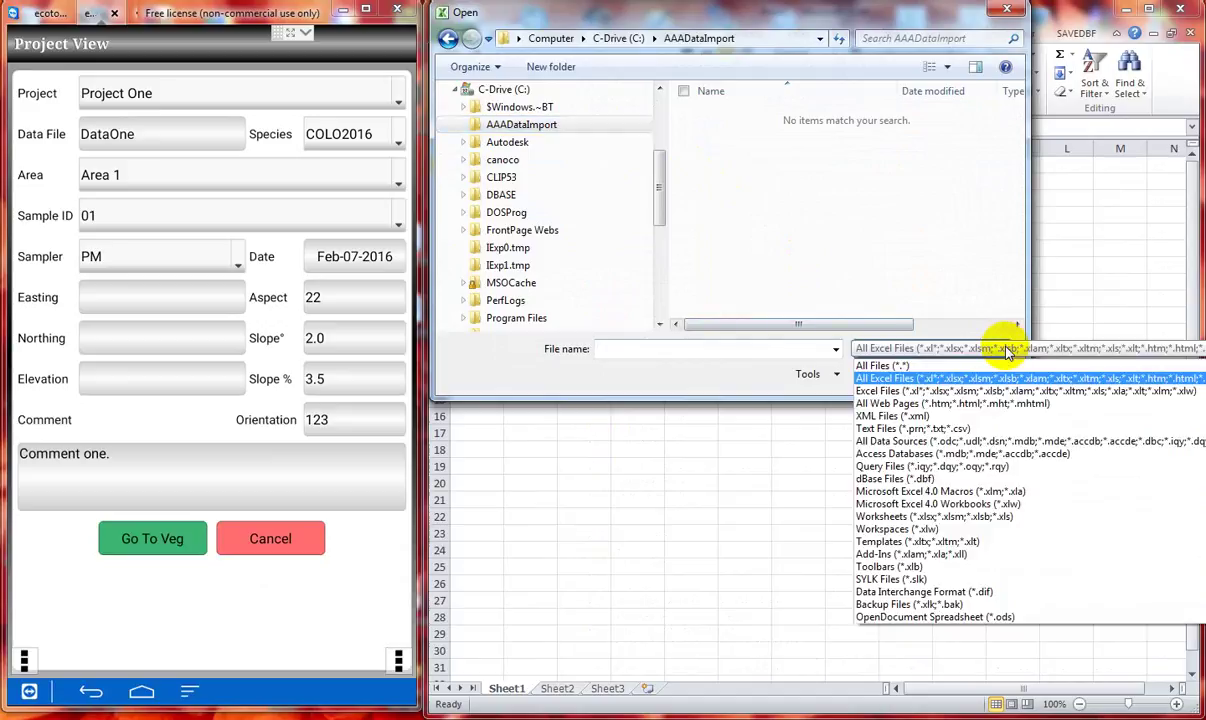
pyautogui.click(970, 430)
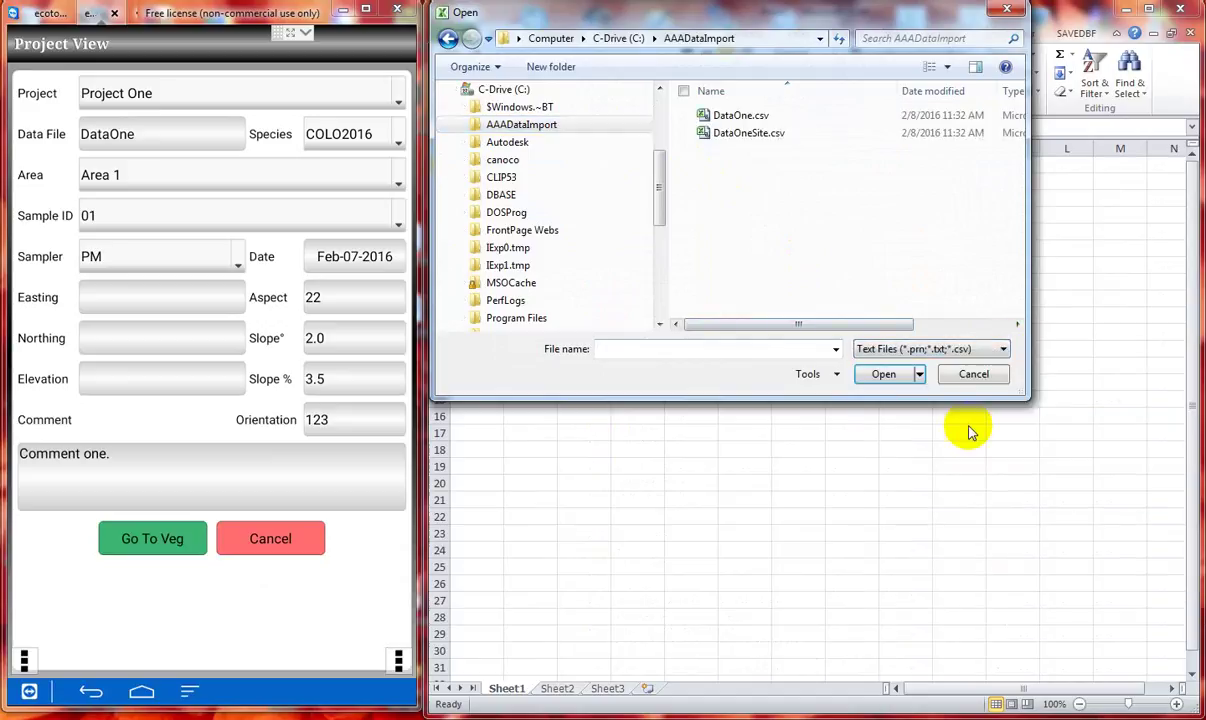
pyautogui.click(739, 117)
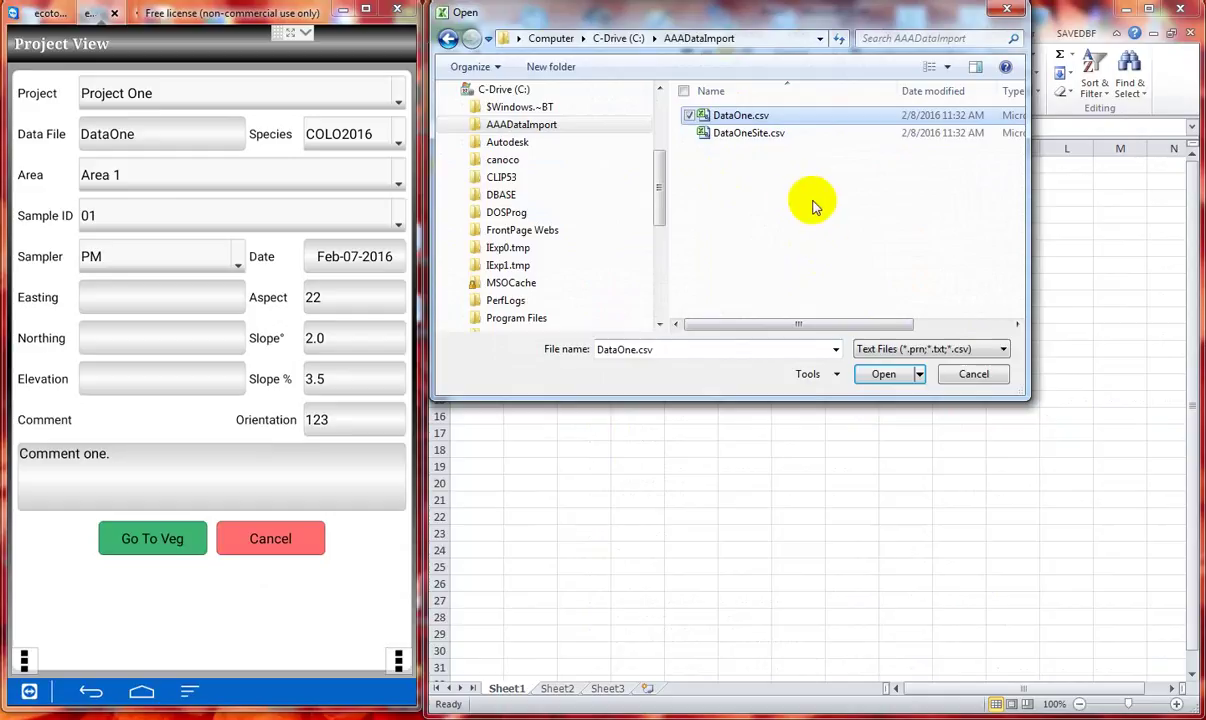
pyautogui.click(878, 372)
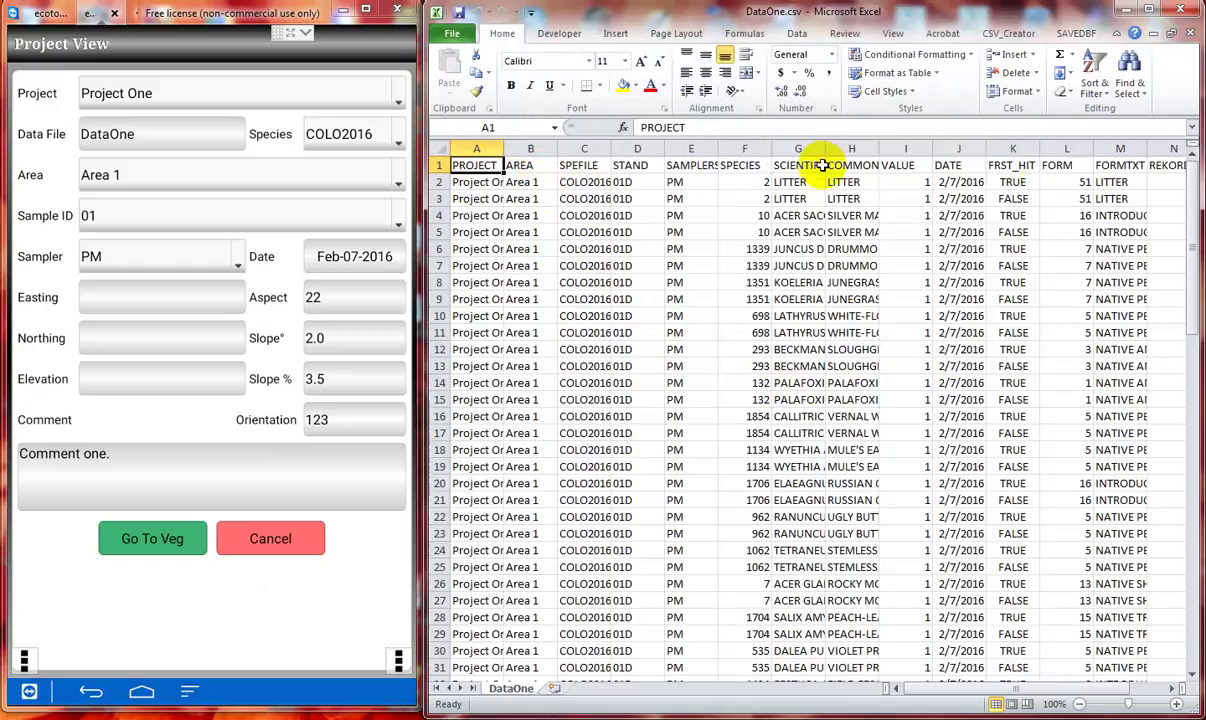
# Step: Auto-fit all column widths of the DataOne worksheet to their contents
pyautogui.click(437, 148)
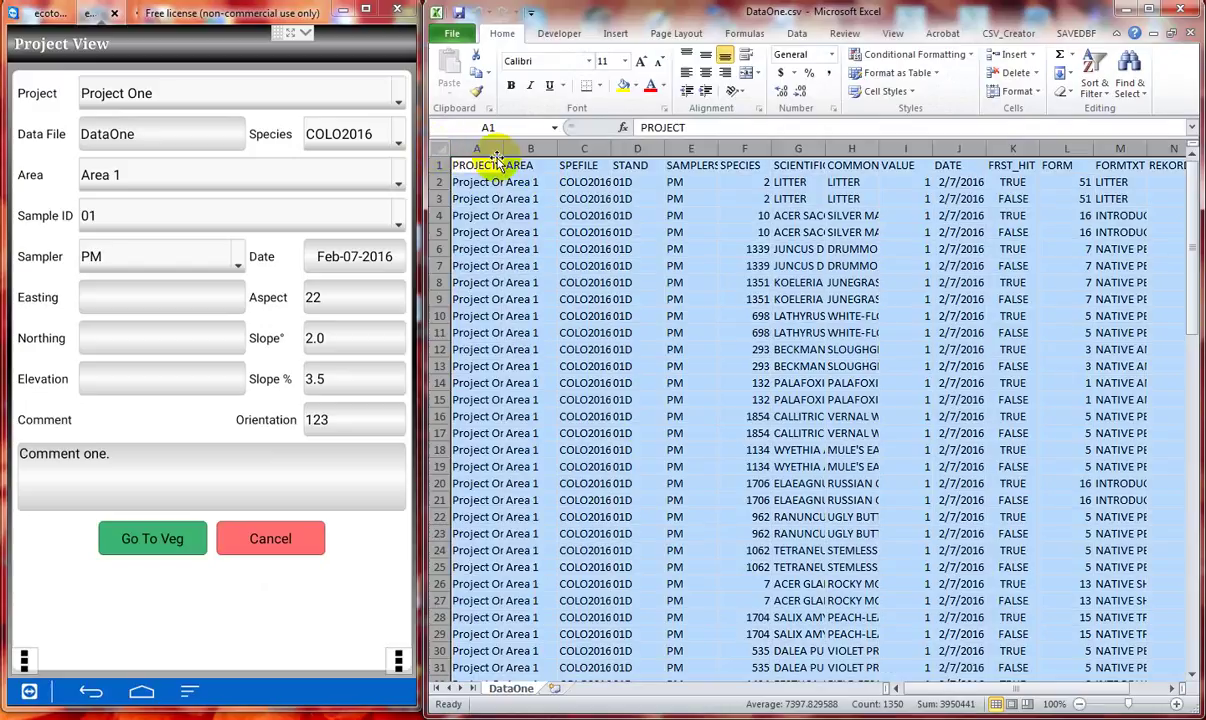
pyautogui.doubleClick(503, 148)
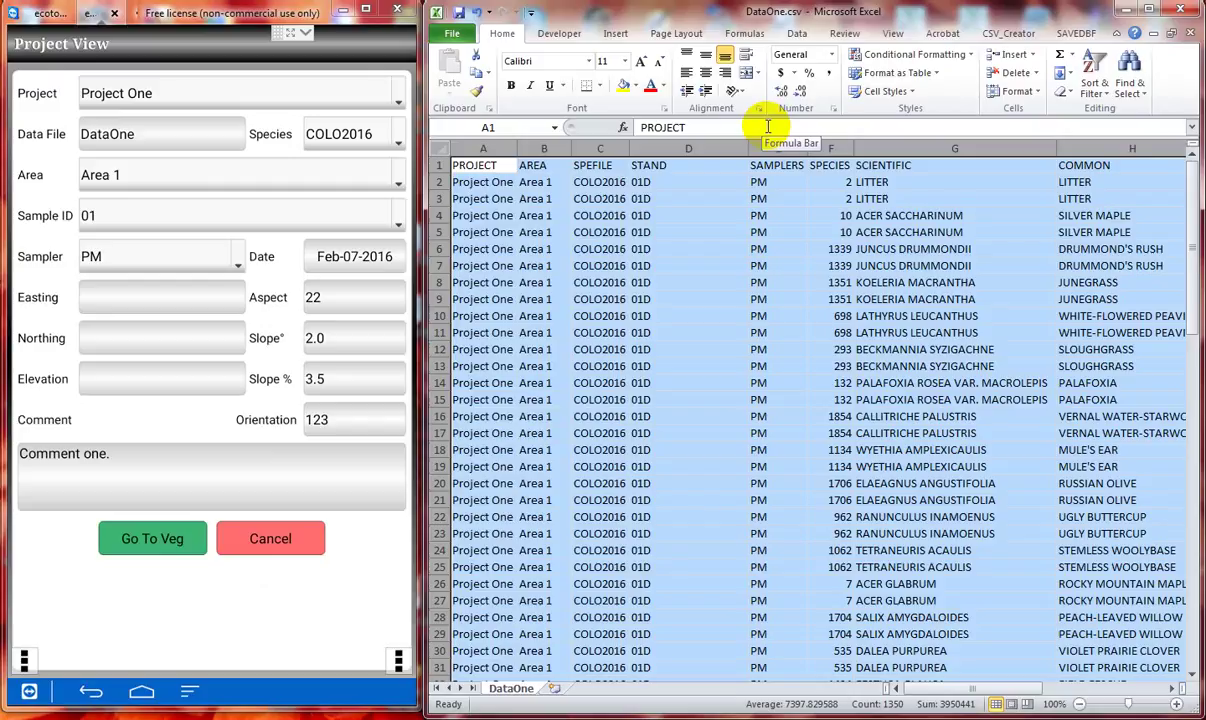
# Step: Switch from Excel to Internet Explorer and open its list of previously visited addresses
pyautogui.moveTo(230, 712)
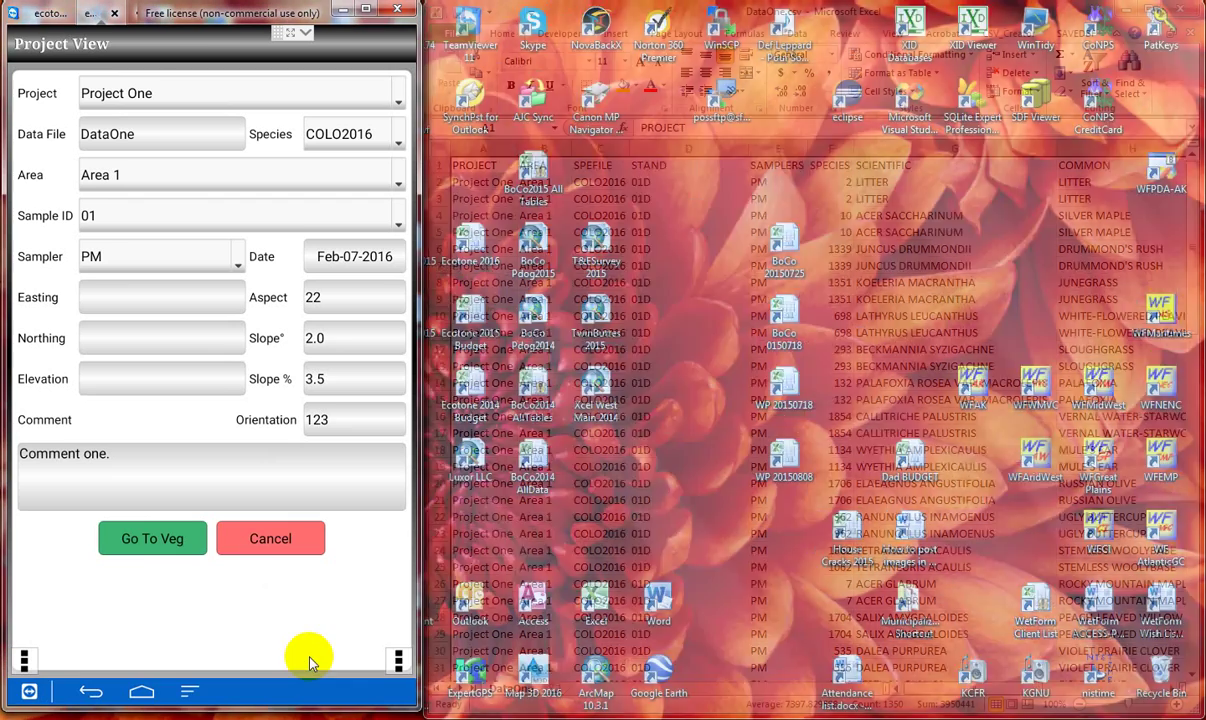
pyautogui.click(309, 660)
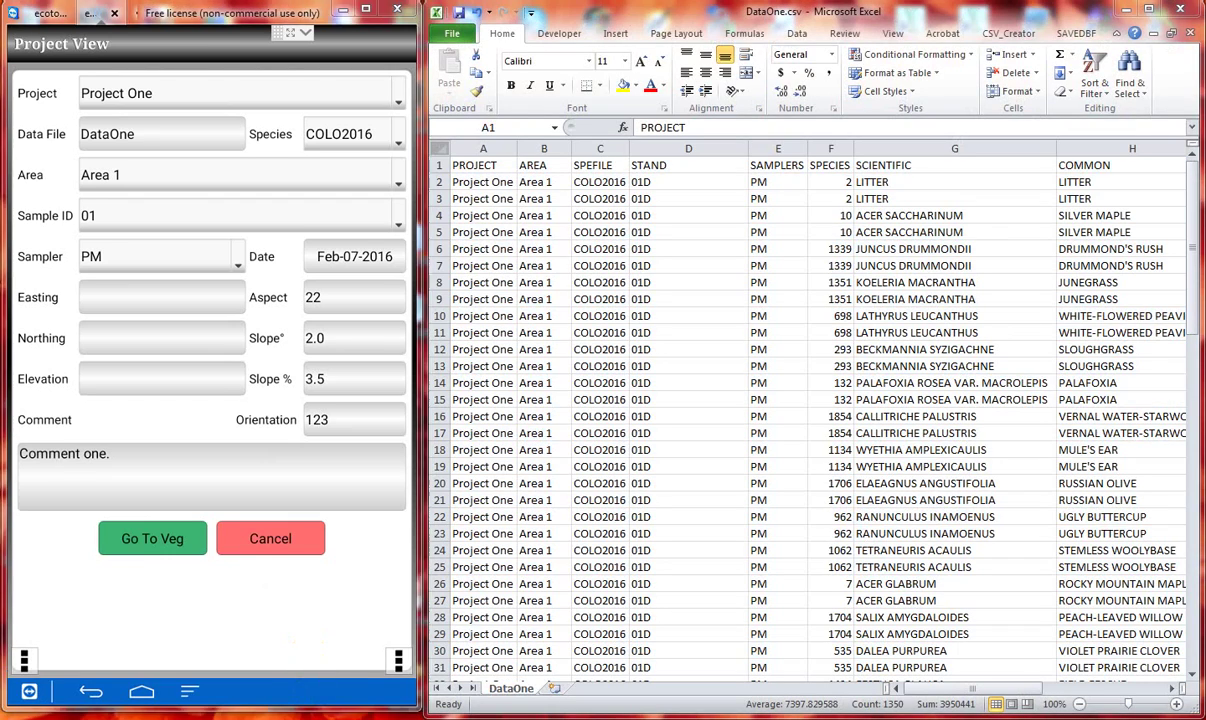
pyautogui.click(62, 712)
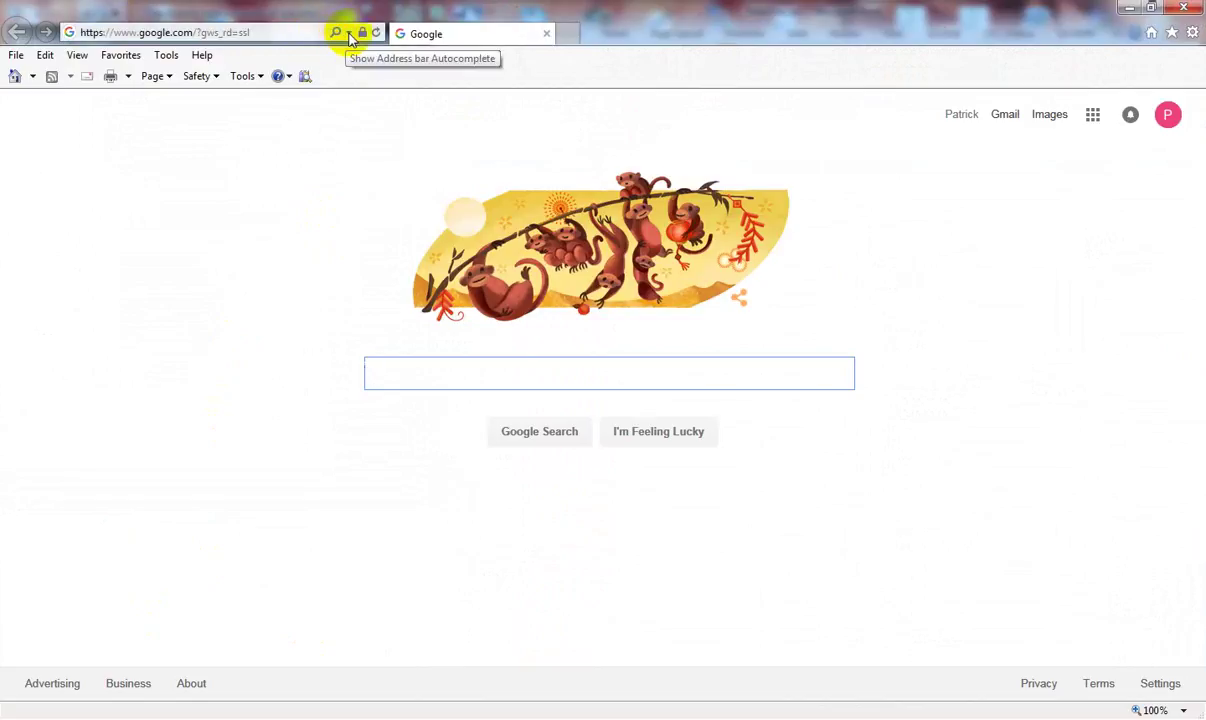
pyautogui.click(349, 35)
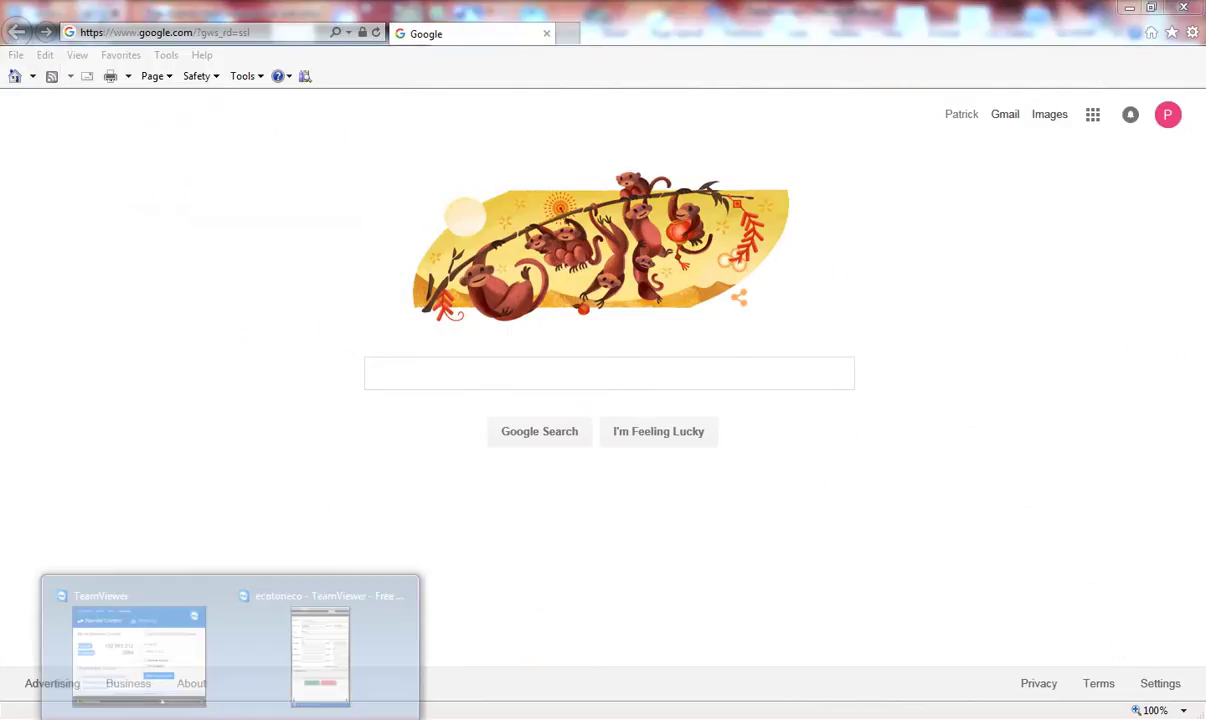
# Step: Switch to the tablet in TeamViewer, leave the DataPoint Project View and save the project
pyautogui.click(303, 670)
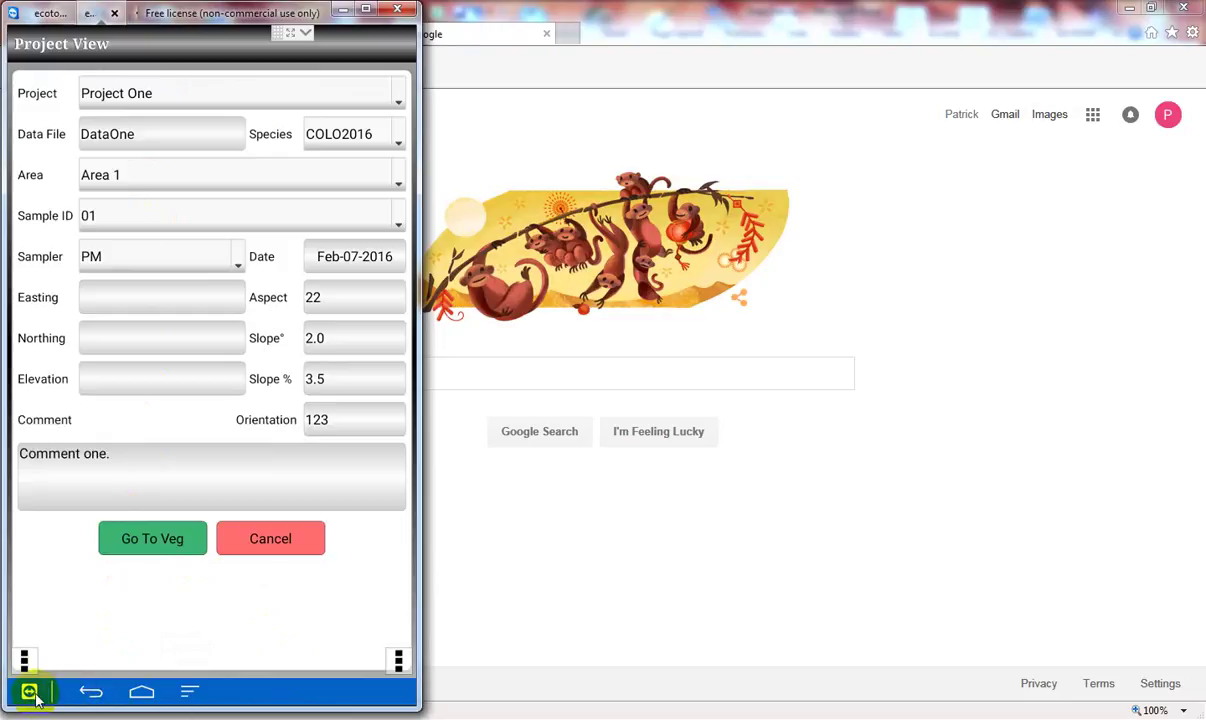
pyautogui.click(93, 694)
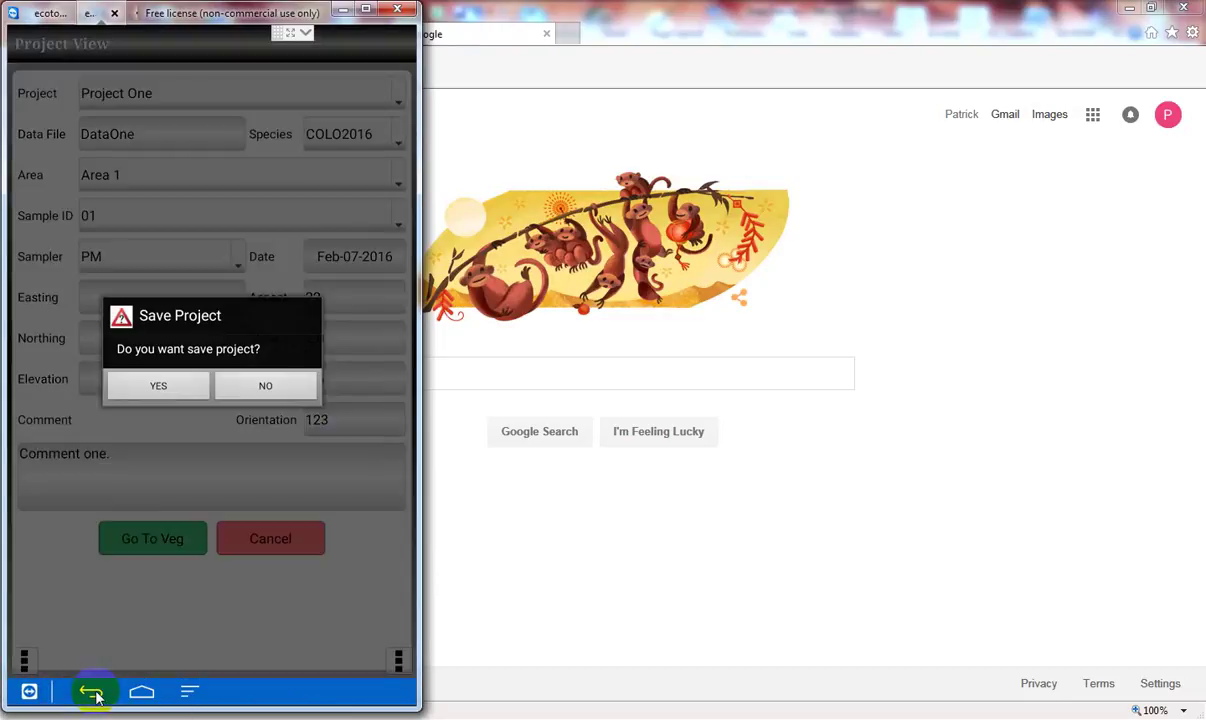
pyautogui.click(181, 385)
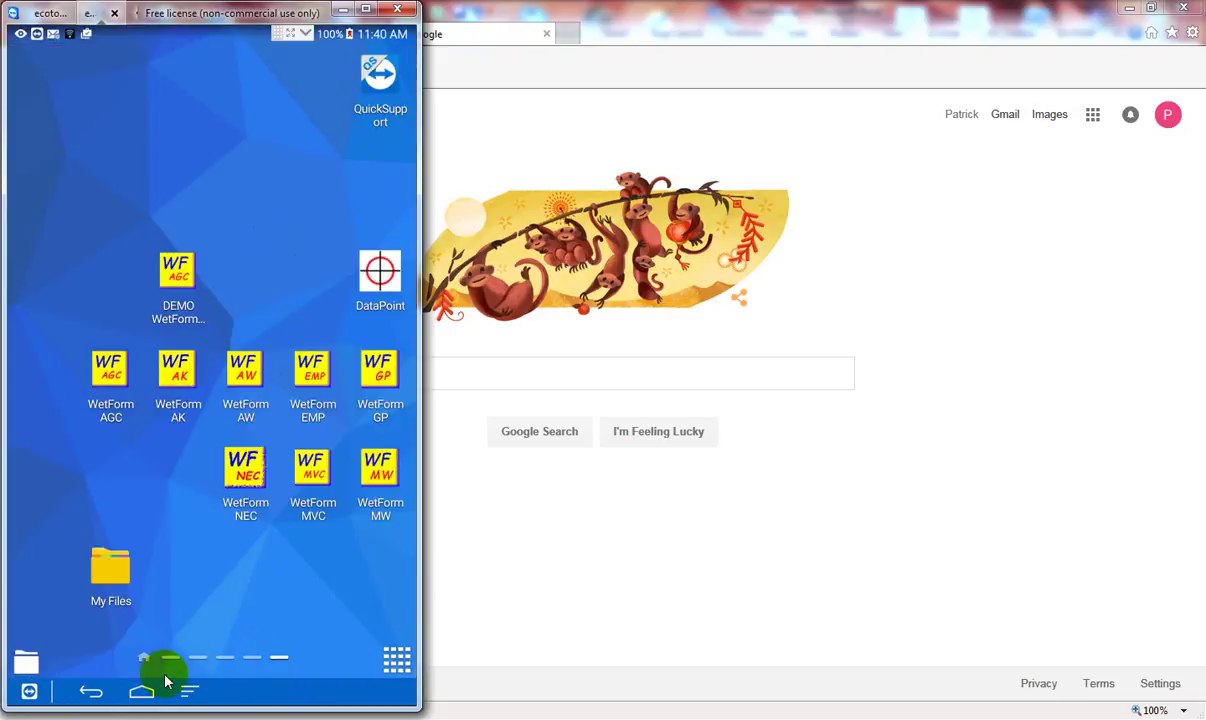
pyautogui.click(145, 698)
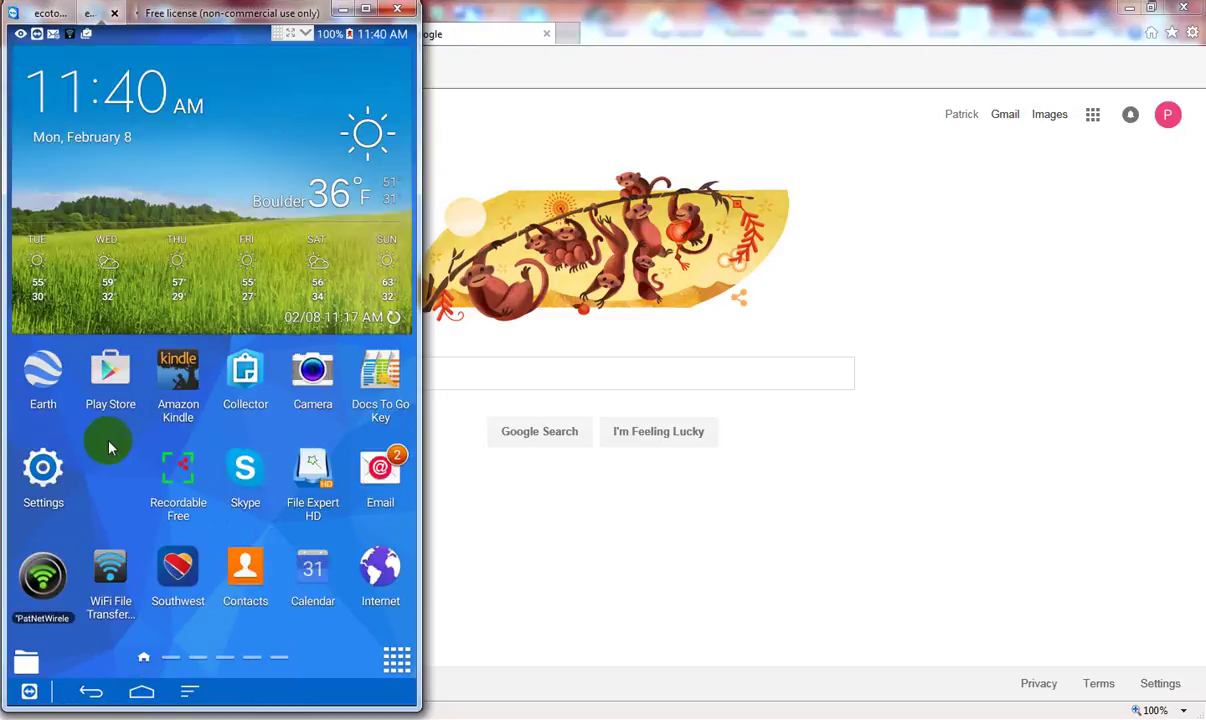
pyautogui.click(111, 576)
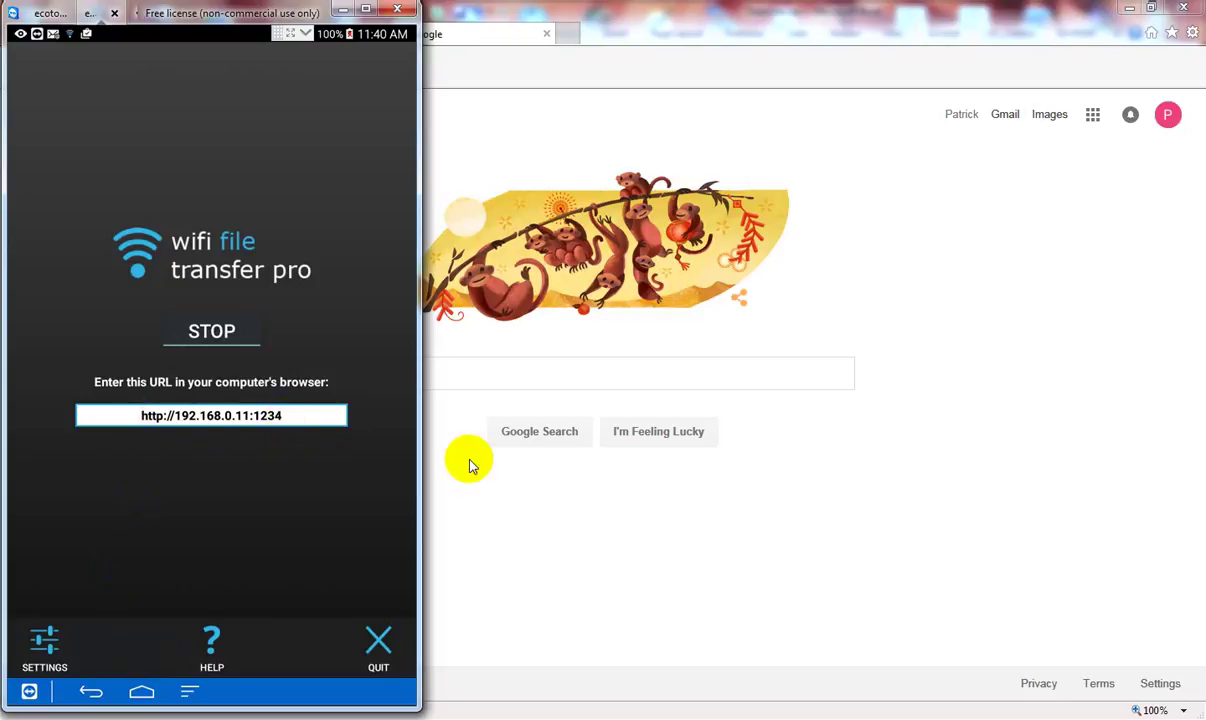
pyautogui.click(530, 500)
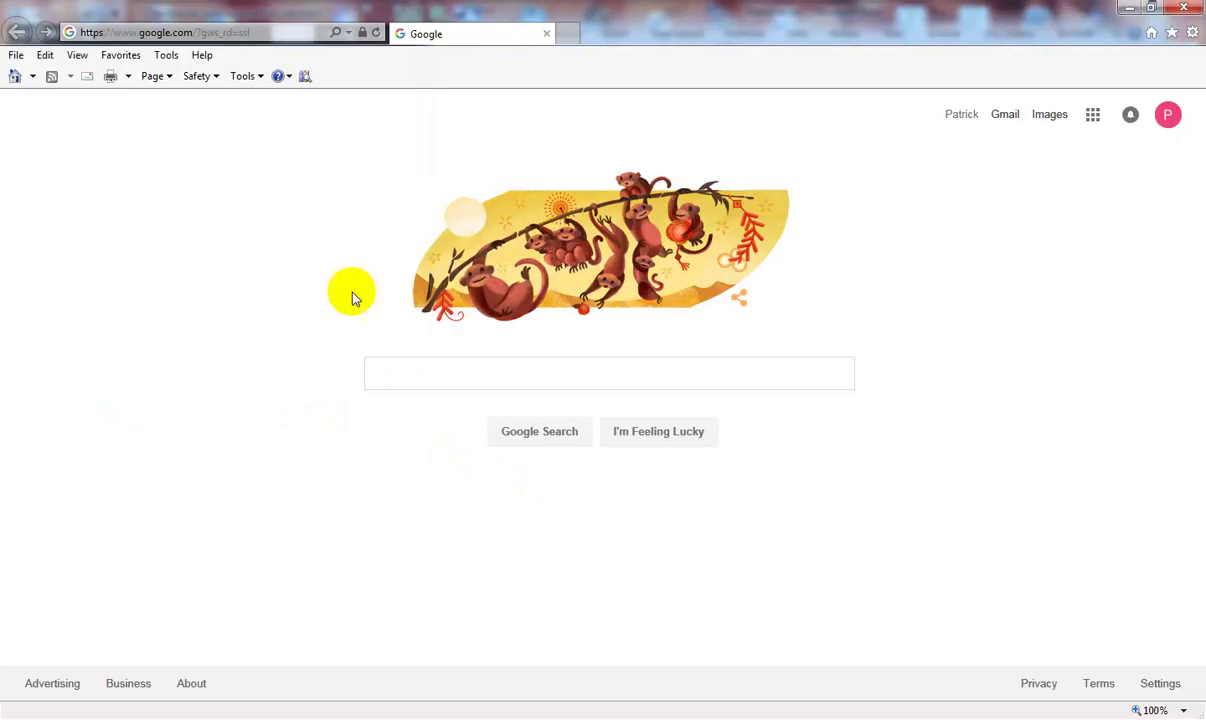
pyautogui.click(349, 36)
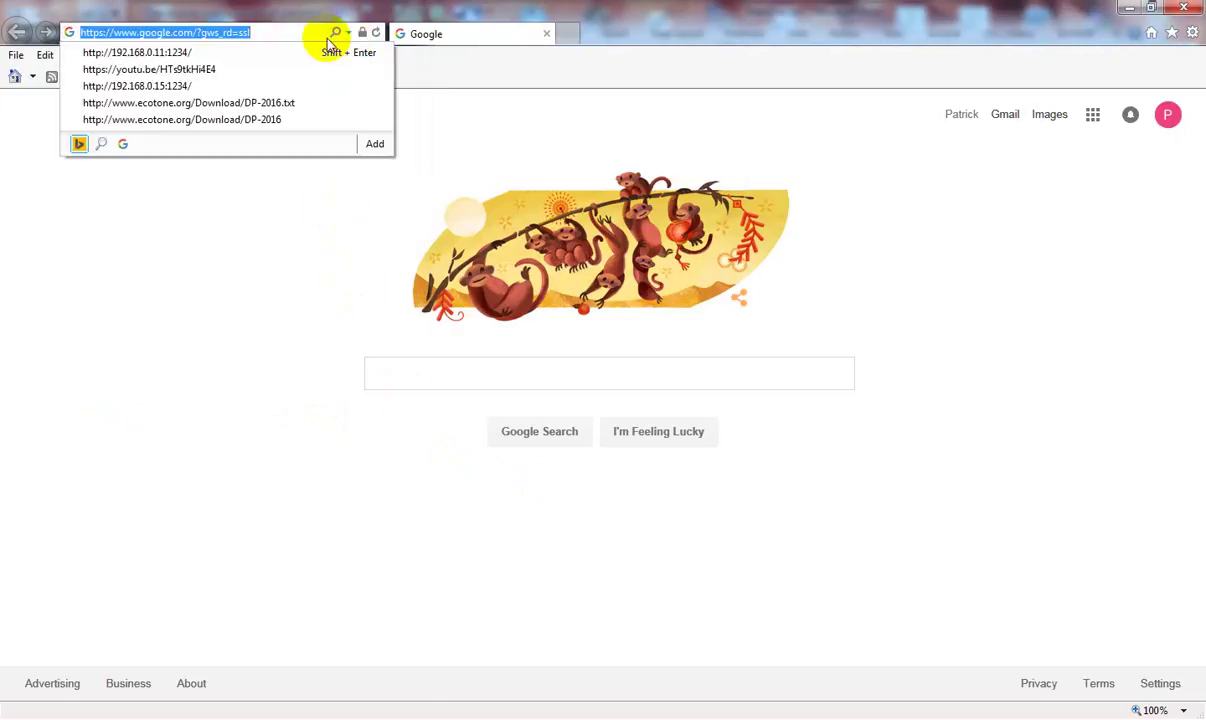
pyautogui.click(167, 53)
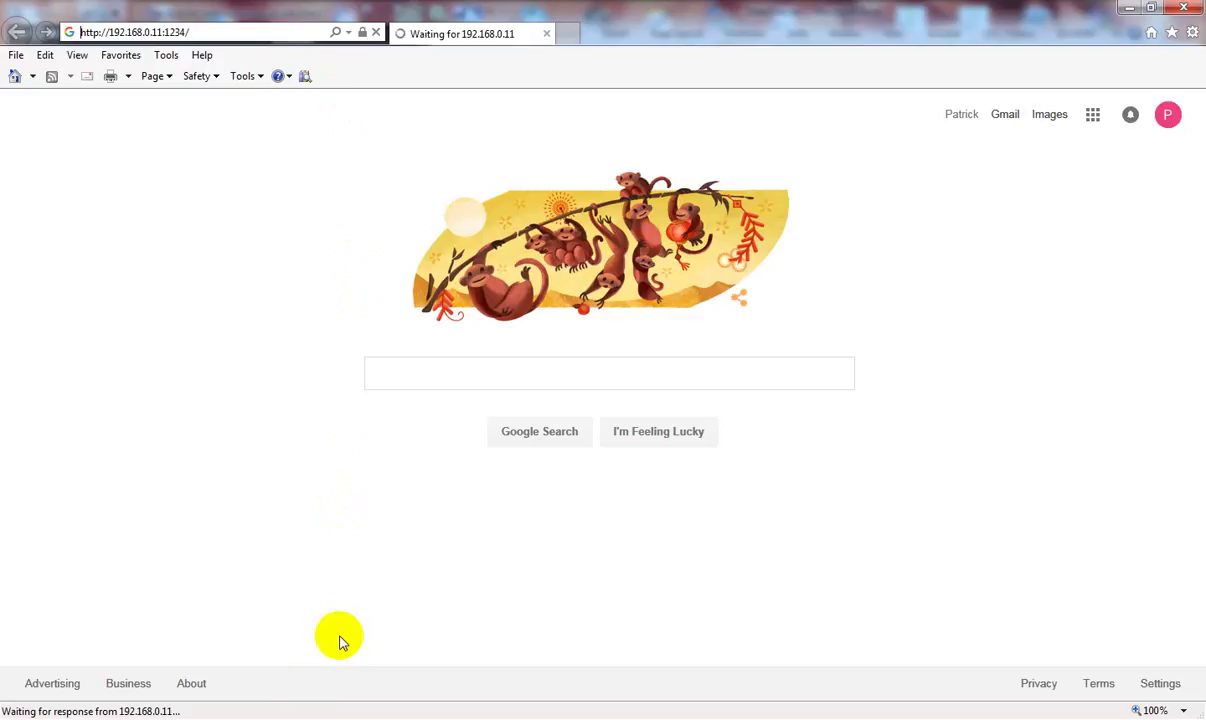
pyautogui.moveTo(281, 719)
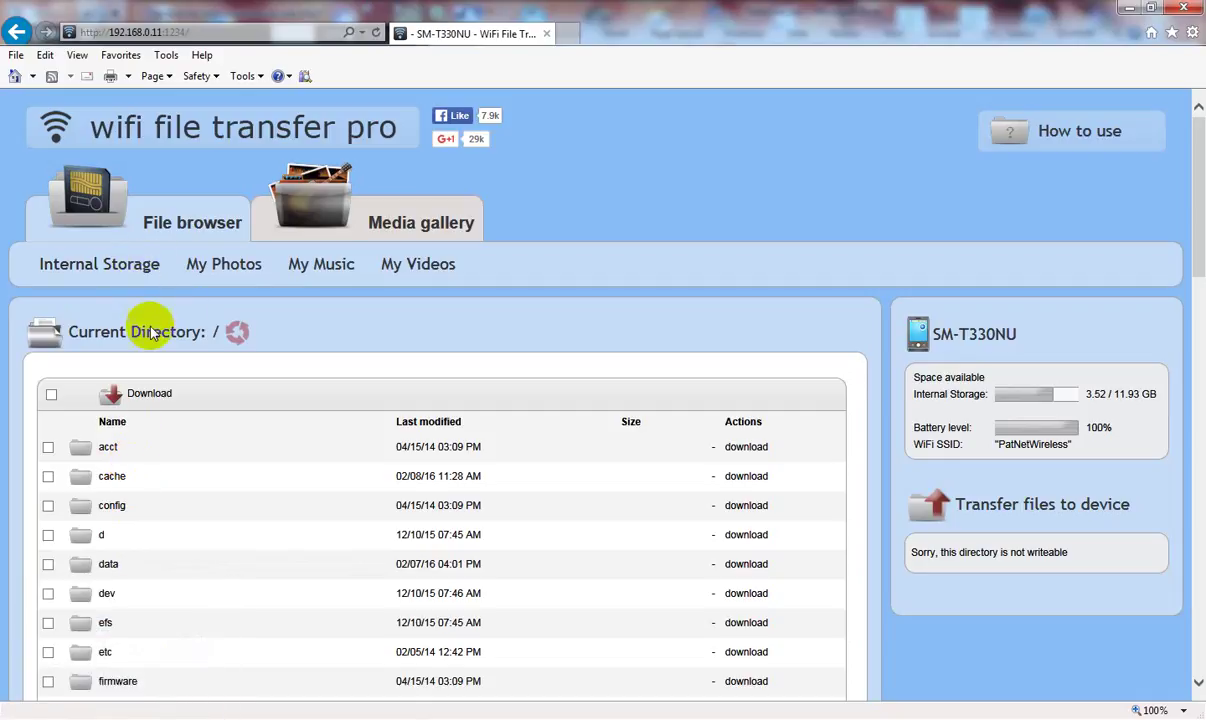
# Step: Examine the folder listings of the tablet's root directory and Internal Storage to locate the exported DataPoint files
pyautogui.scroll(-10, 263, 479)
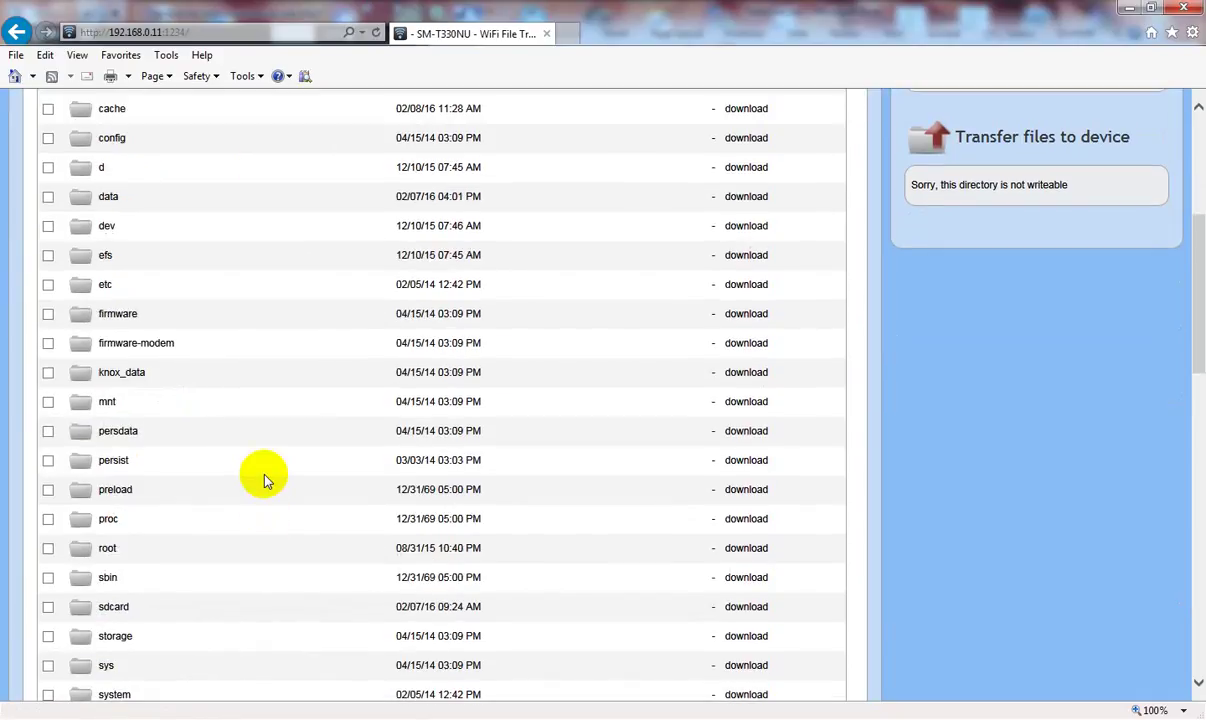
pyautogui.scroll(-3, 263, 479)
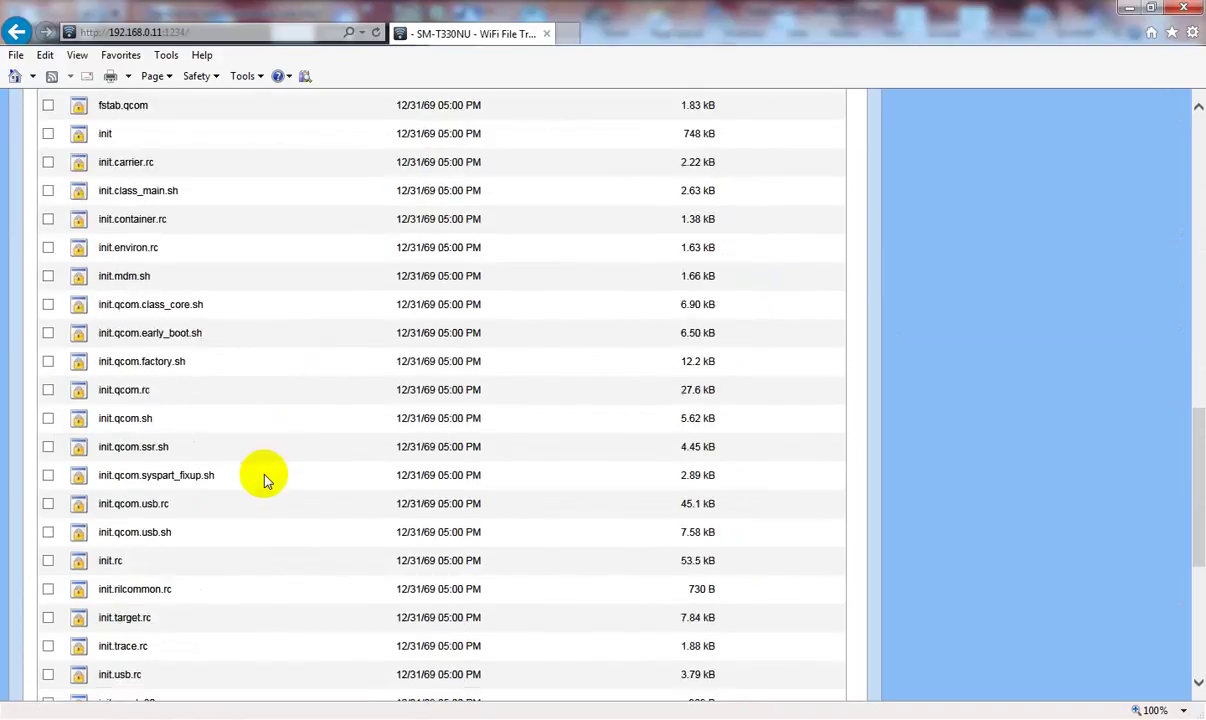
pyautogui.scroll(10, 263, 479)
pyautogui.scroll(2, 263, 479)
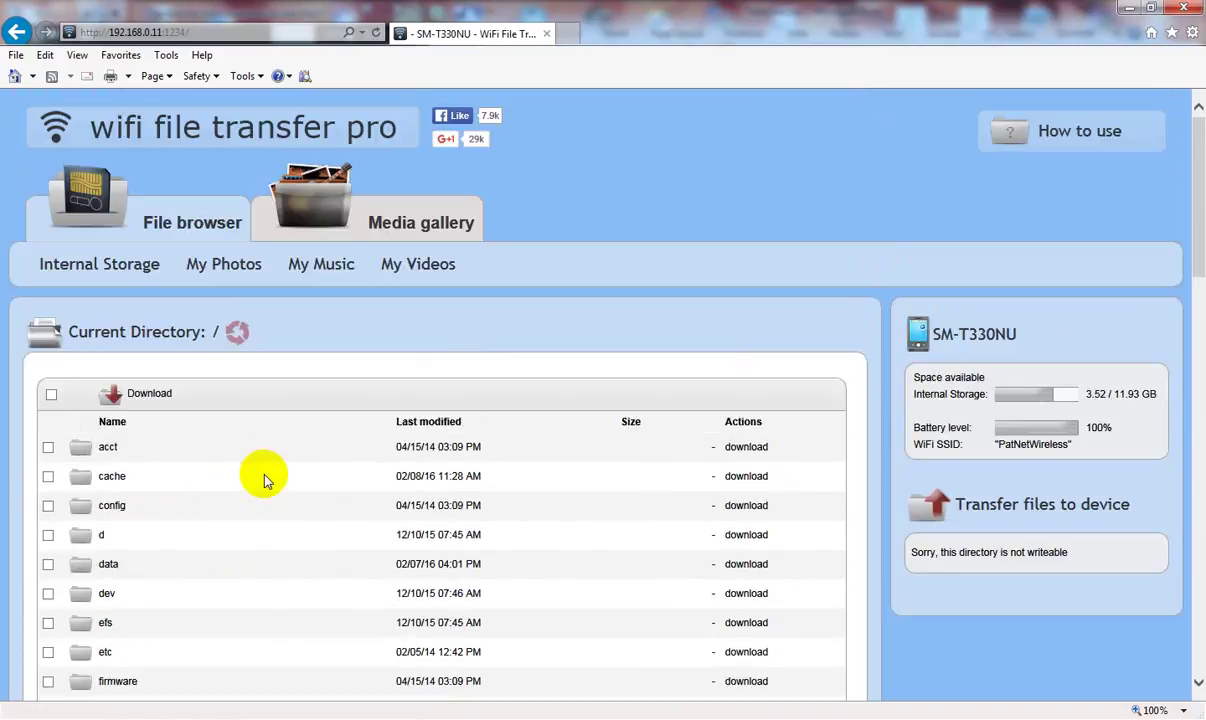
pyautogui.click(117, 270)
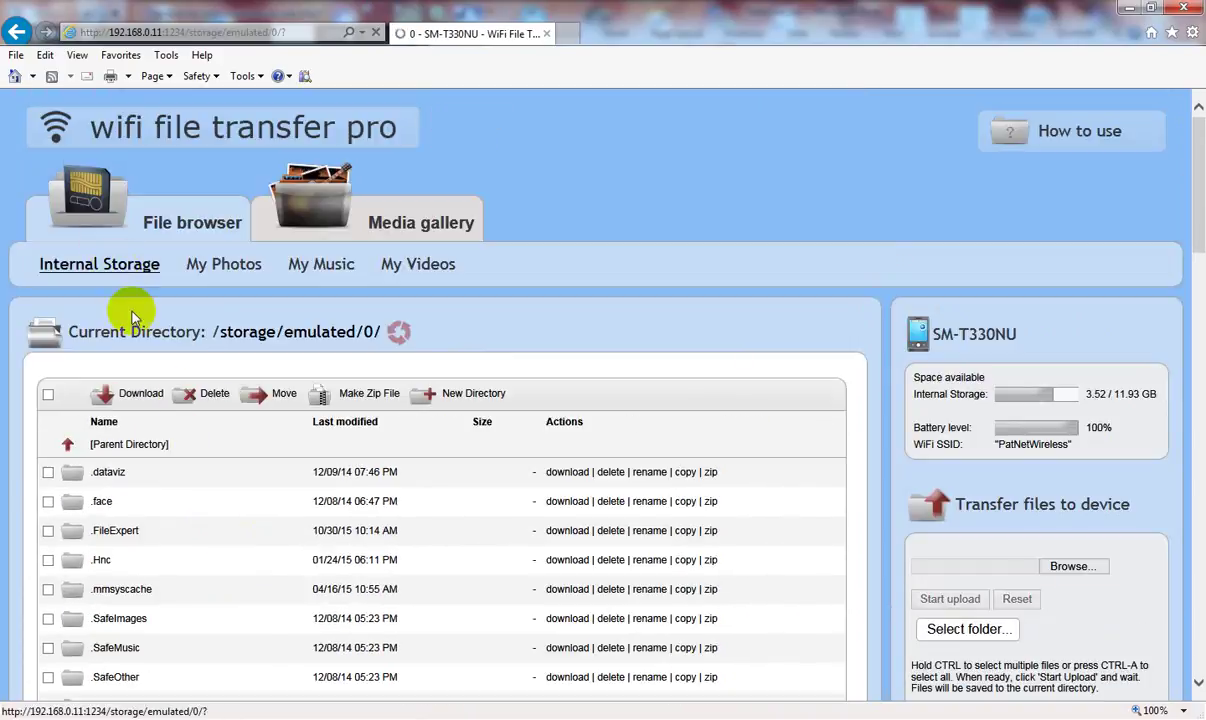
pyautogui.scroll(-2, 210, 540)
pyautogui.scroll(-1, 210, 540)
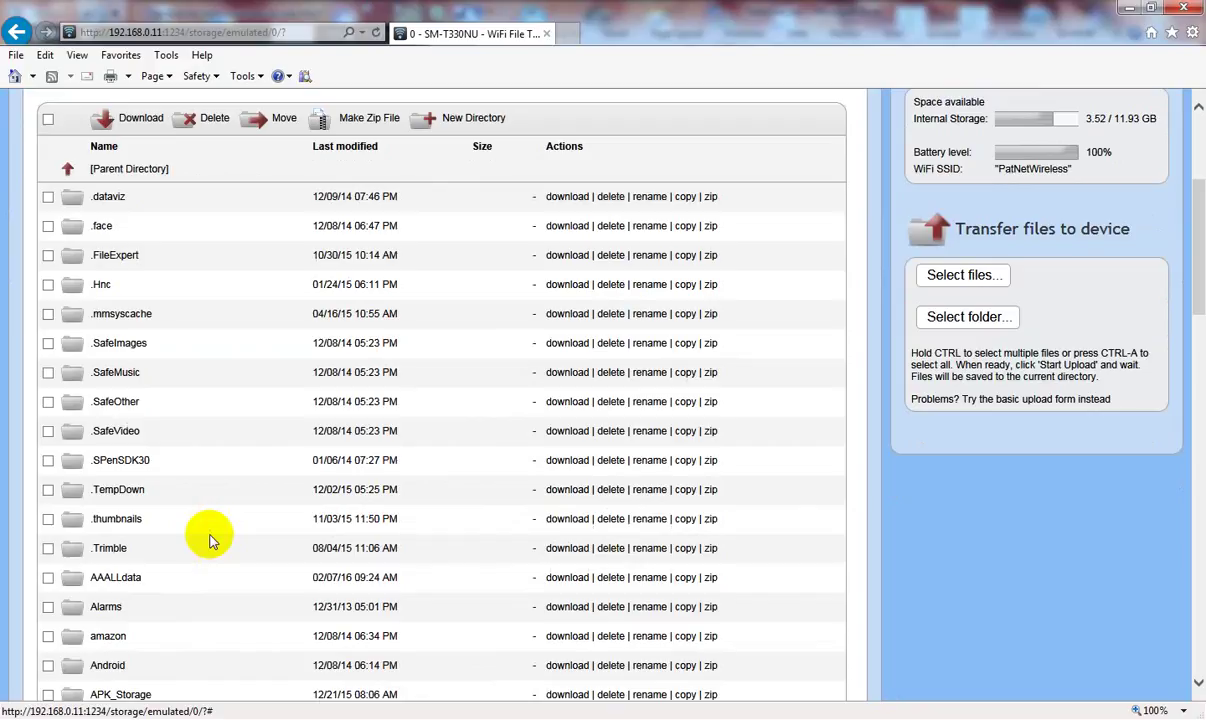
pyautogui.scroll(-4, 210, 540)
pyautogui.scroll(-4, 210, 540)
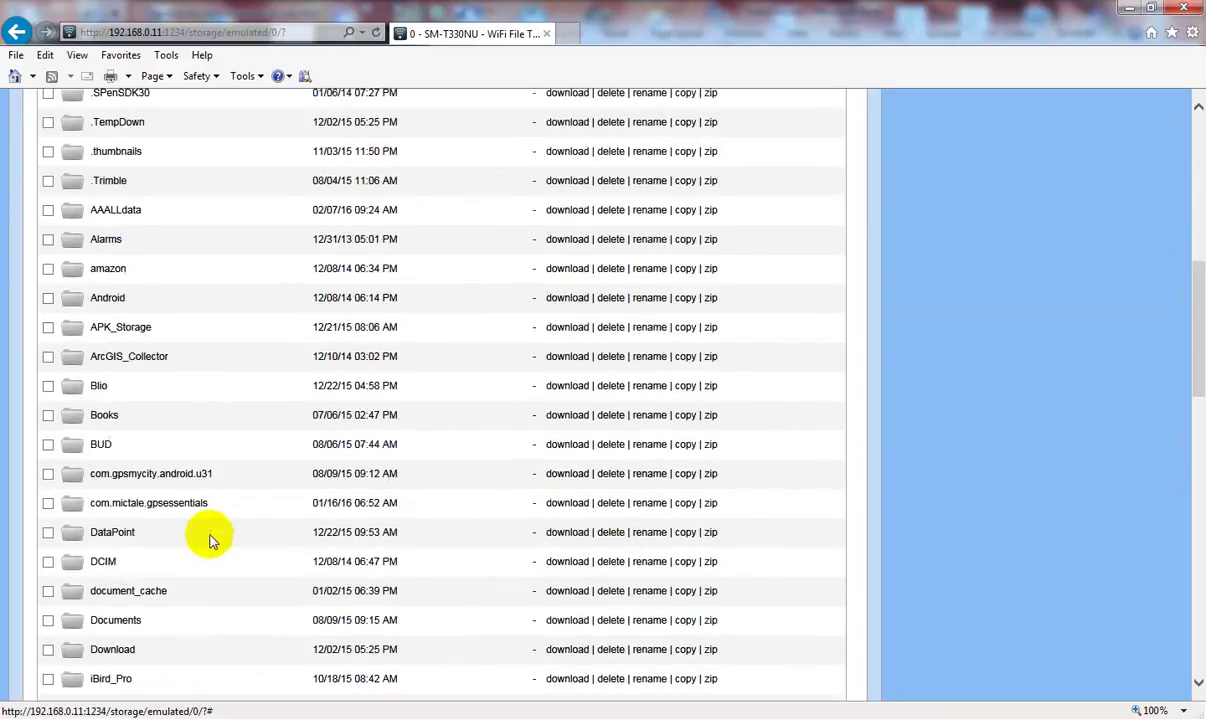
pyautogui.scroll(-12, 210, 540)
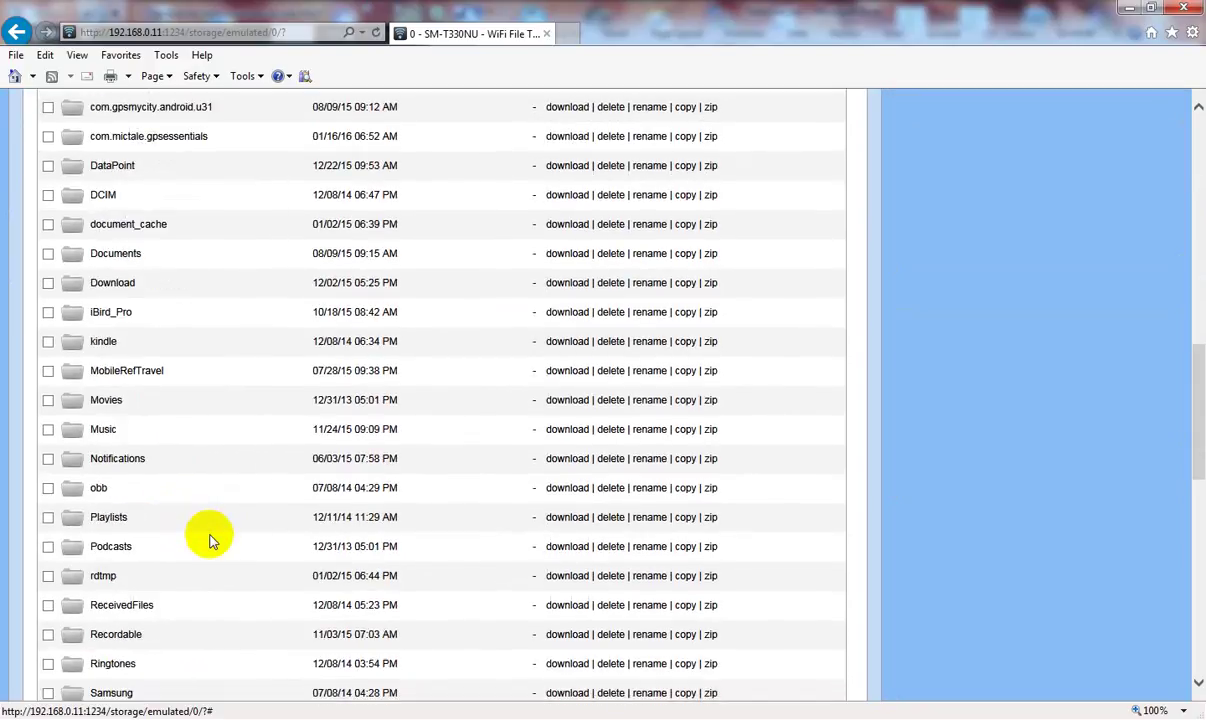
pyautogui.scroll(-14, 210, 540)
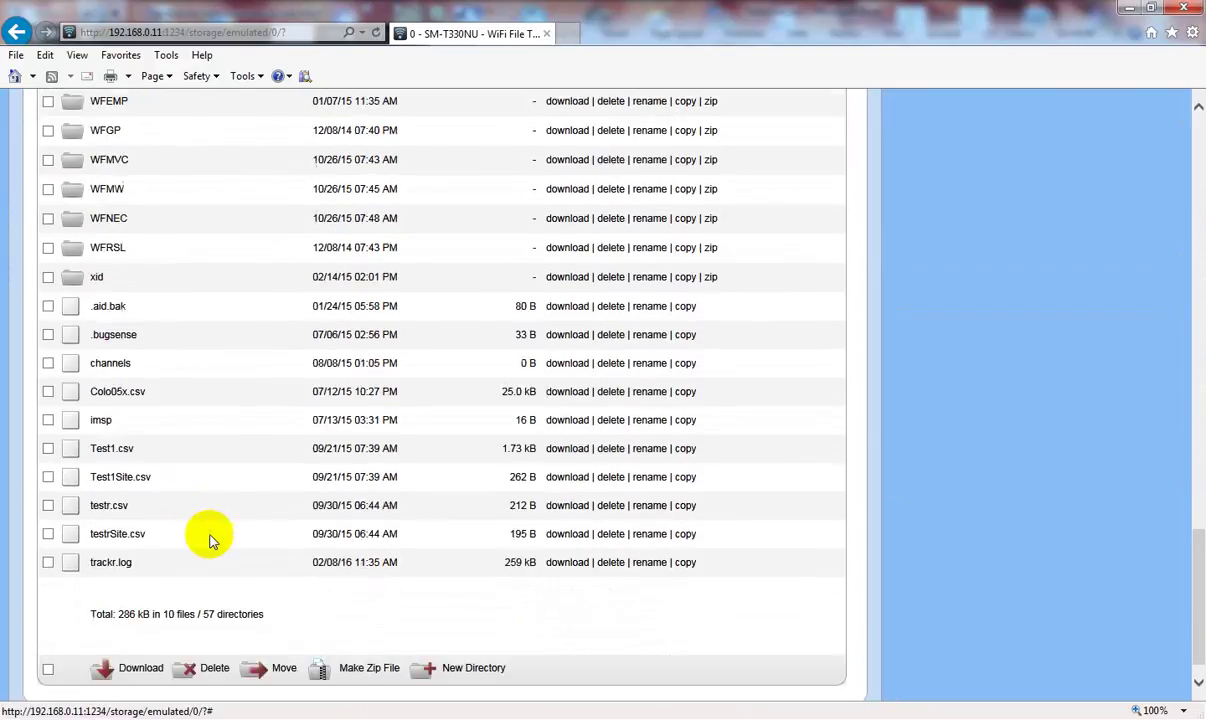
pyautogui.scroll(10, 210, 540)
pyautogui.scroll(20, 210, 540)
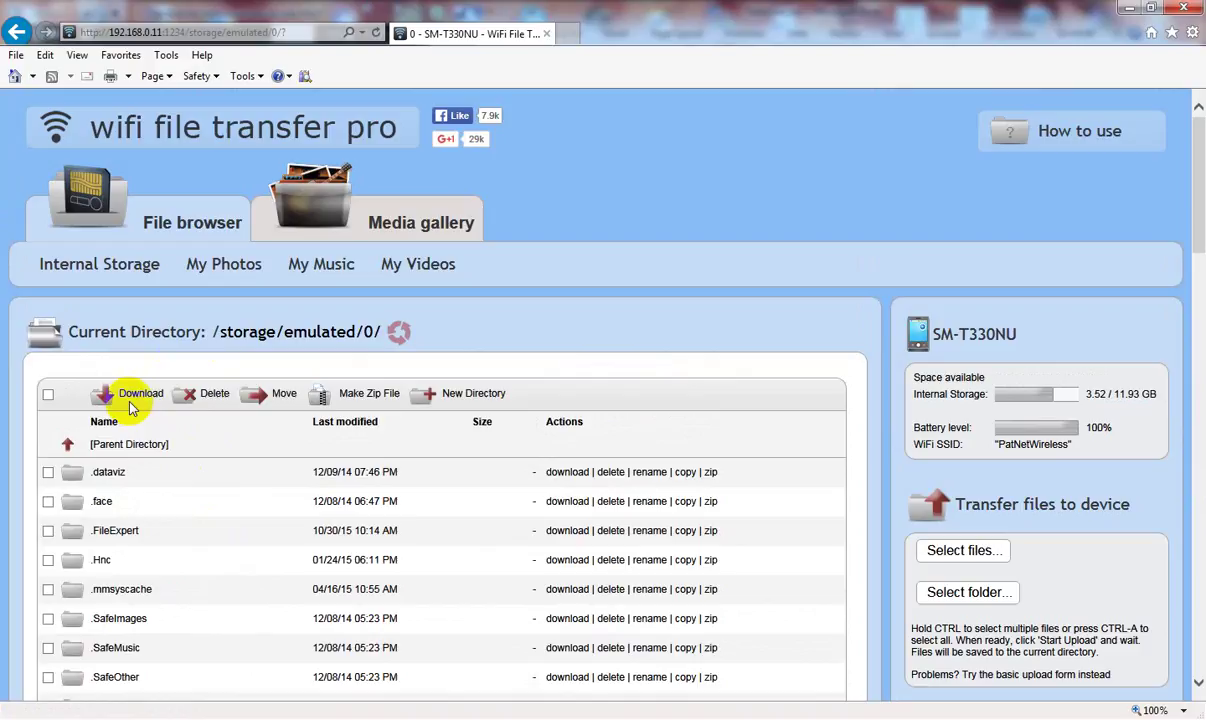
# Step: Go up to the storage directory and open the folder extSdCard/Android/data/com.esp.DataPoint
pyautogui.click(68, 446)
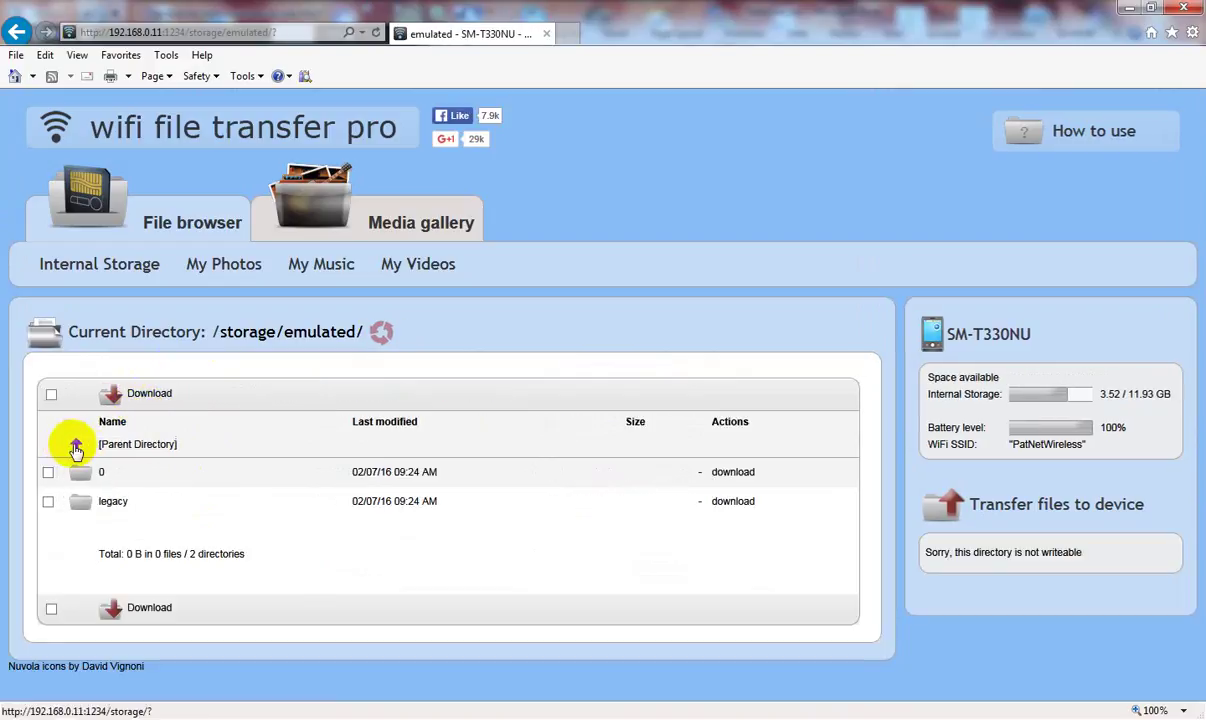
pyautogui.click(70, 444)
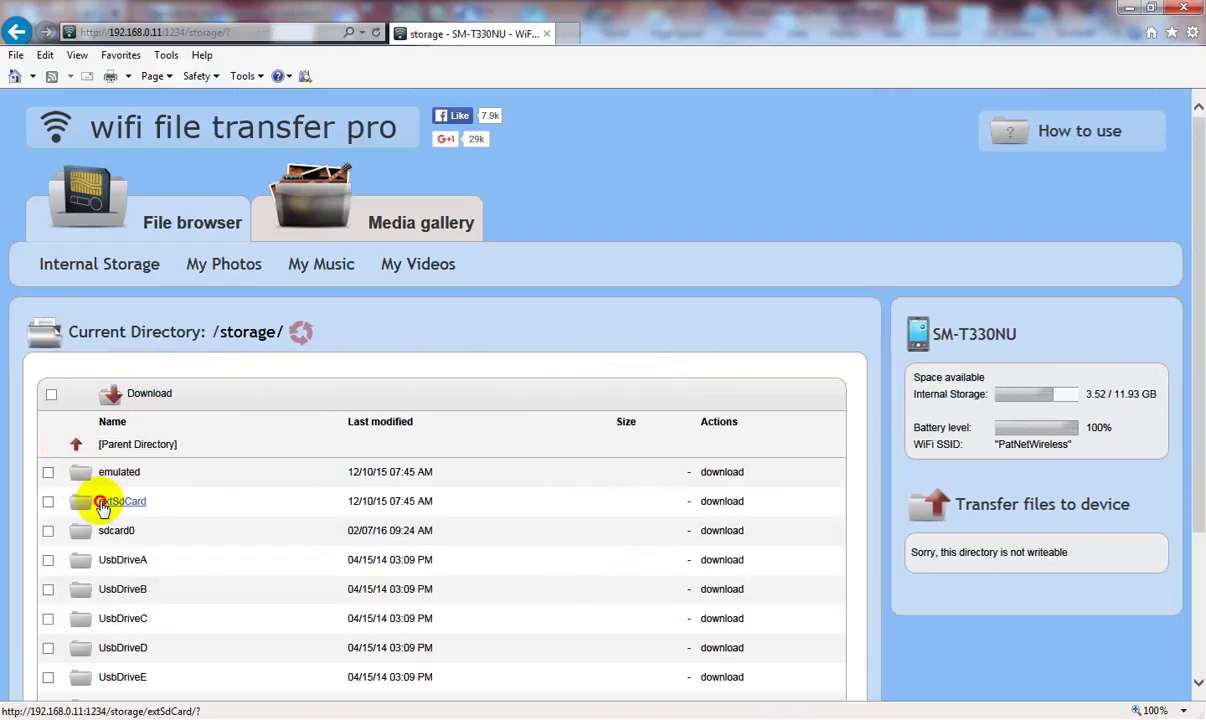
pyautogui.click(103, 505)
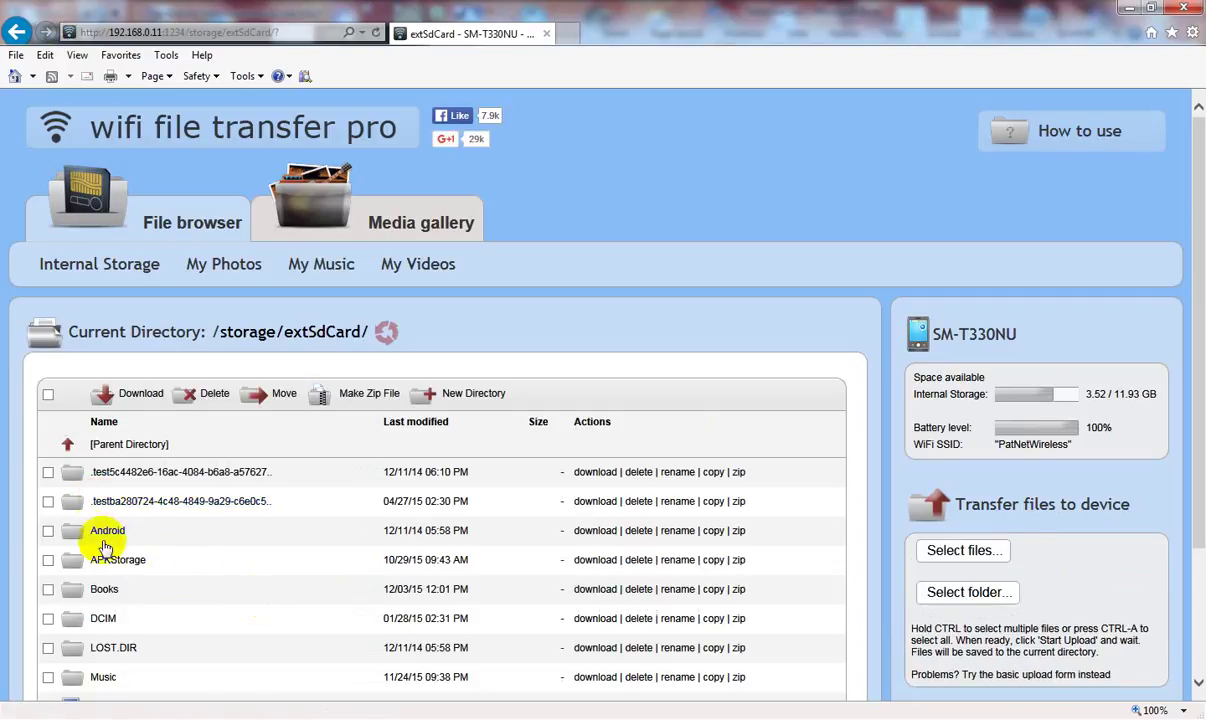
pyautogui.click(72, 537)
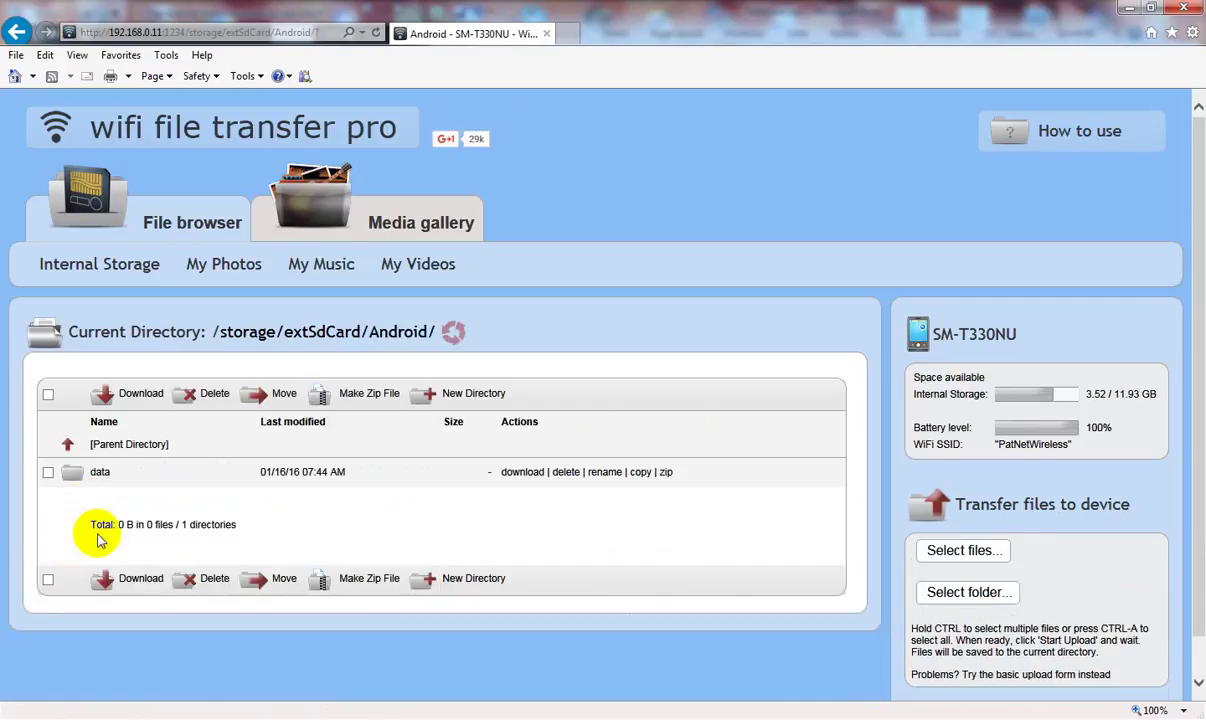
pyautogui.click(78, 477)
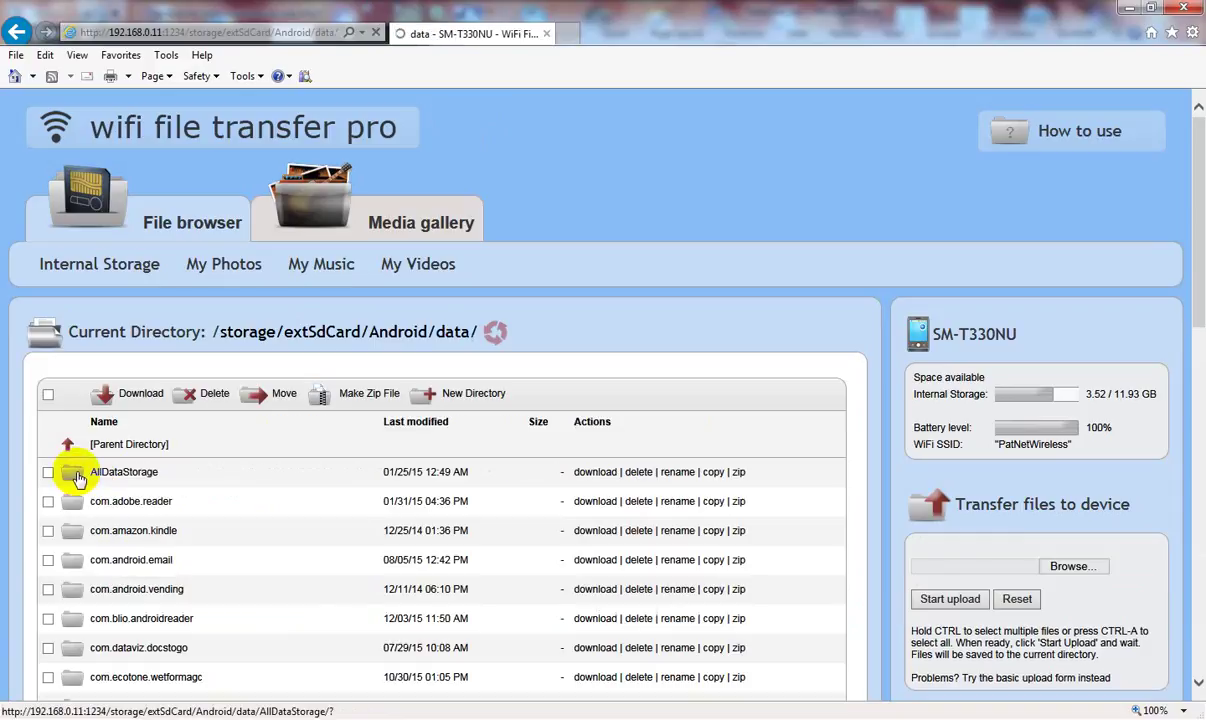
pyautogui.scroll(-5, 228, 607)
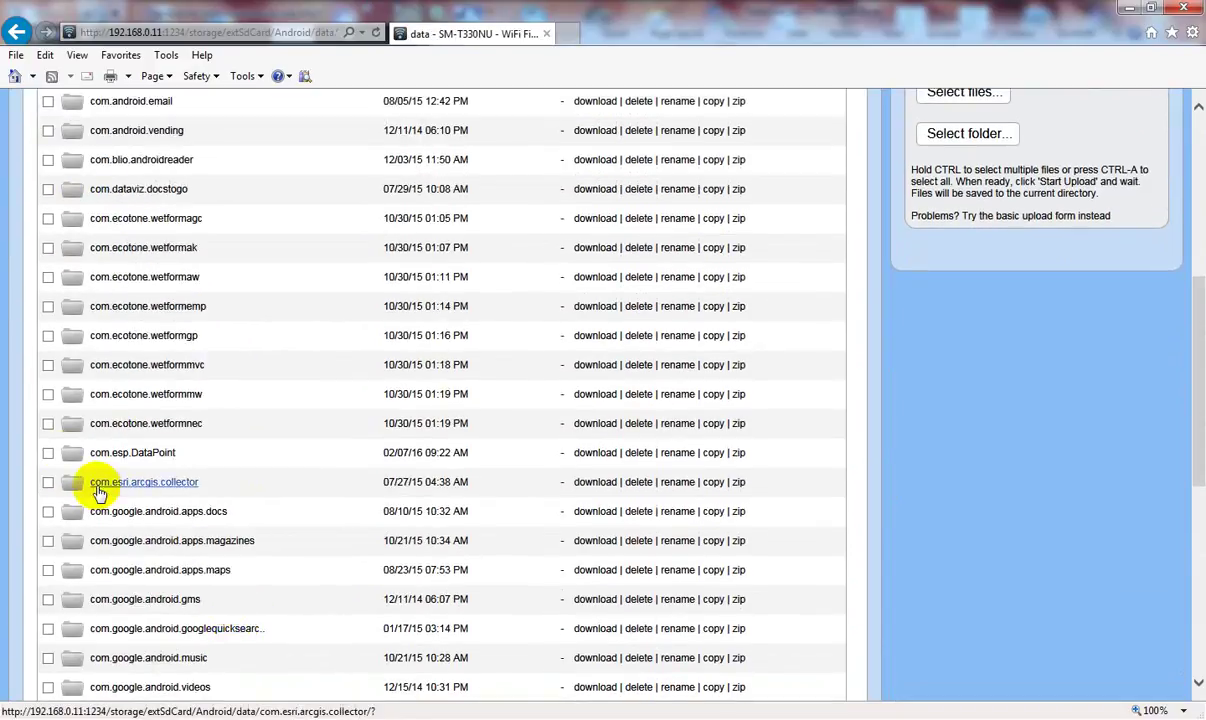
pyautogui.click(70, 453)
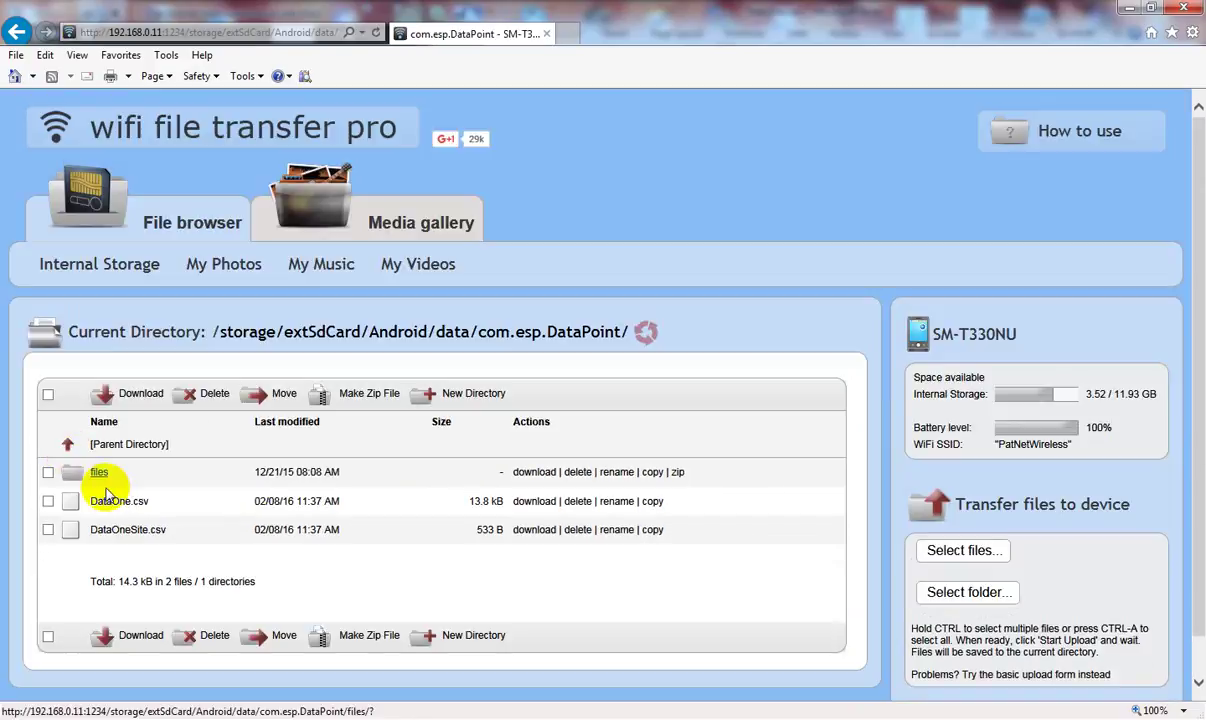
# Step: Download DataOne.csv and DataOneSite.csv from the DataPoint folder as individual files
pyautogui.click(48, 501)
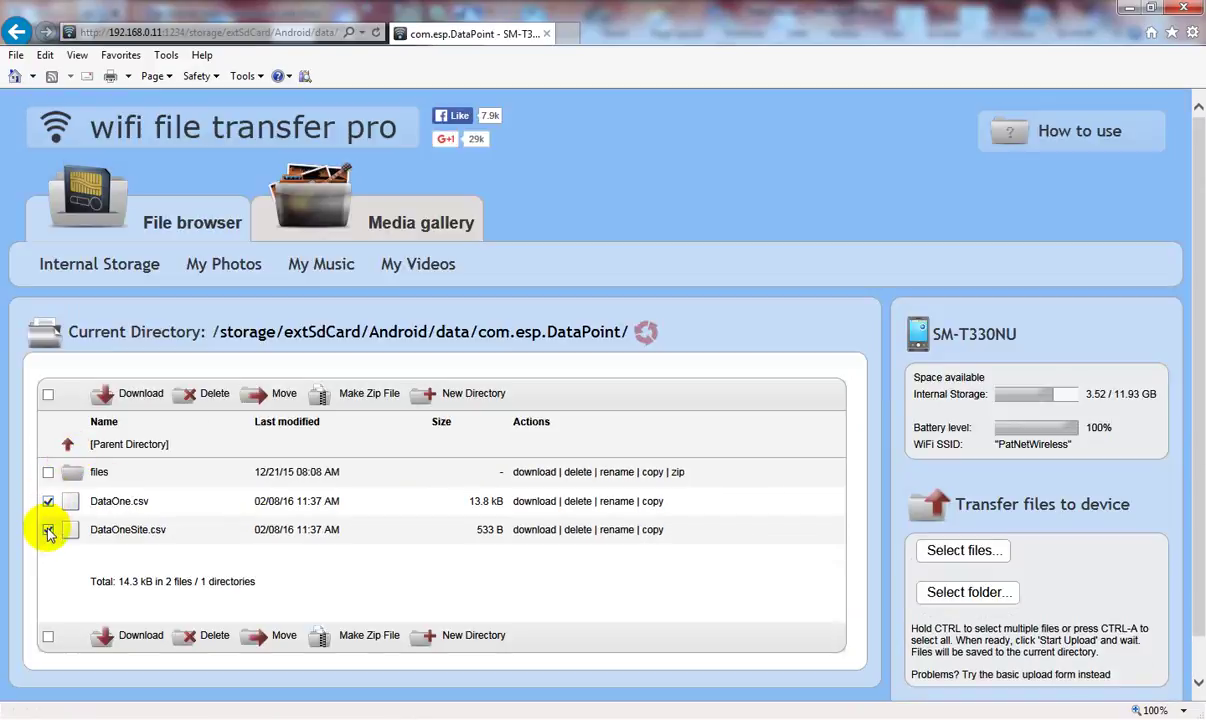
pyautogui.click(137, 395)
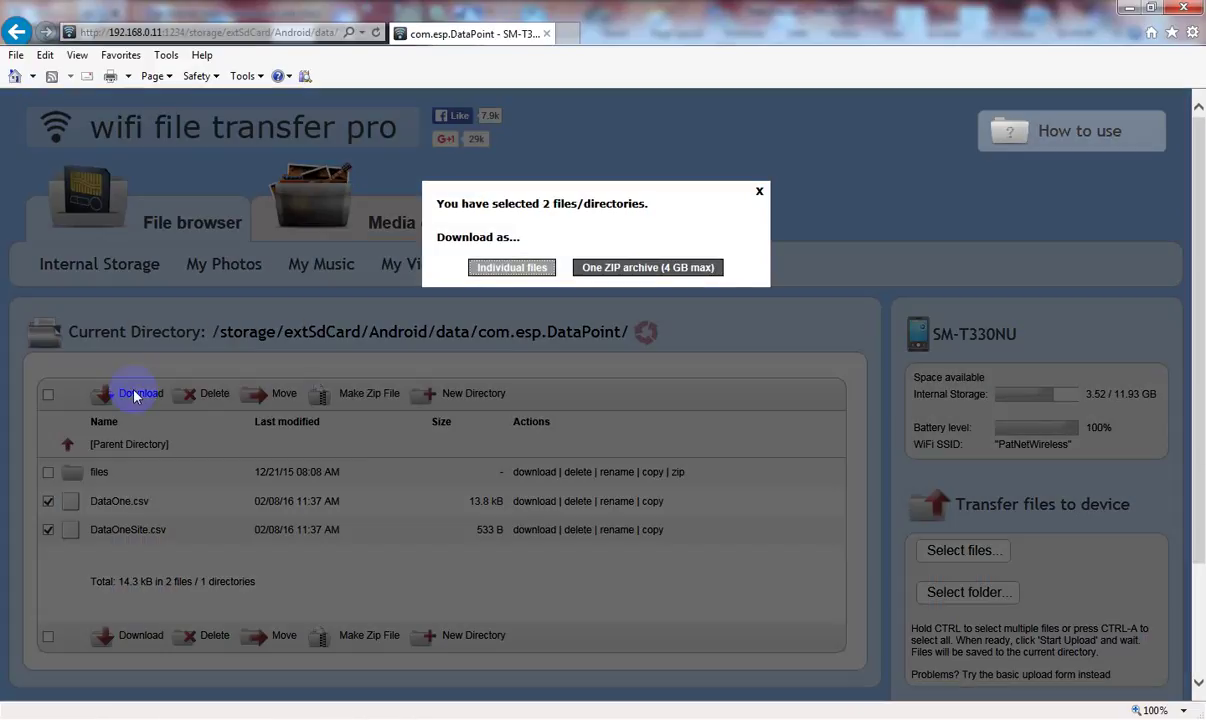
pyautogui.click(510, 268)
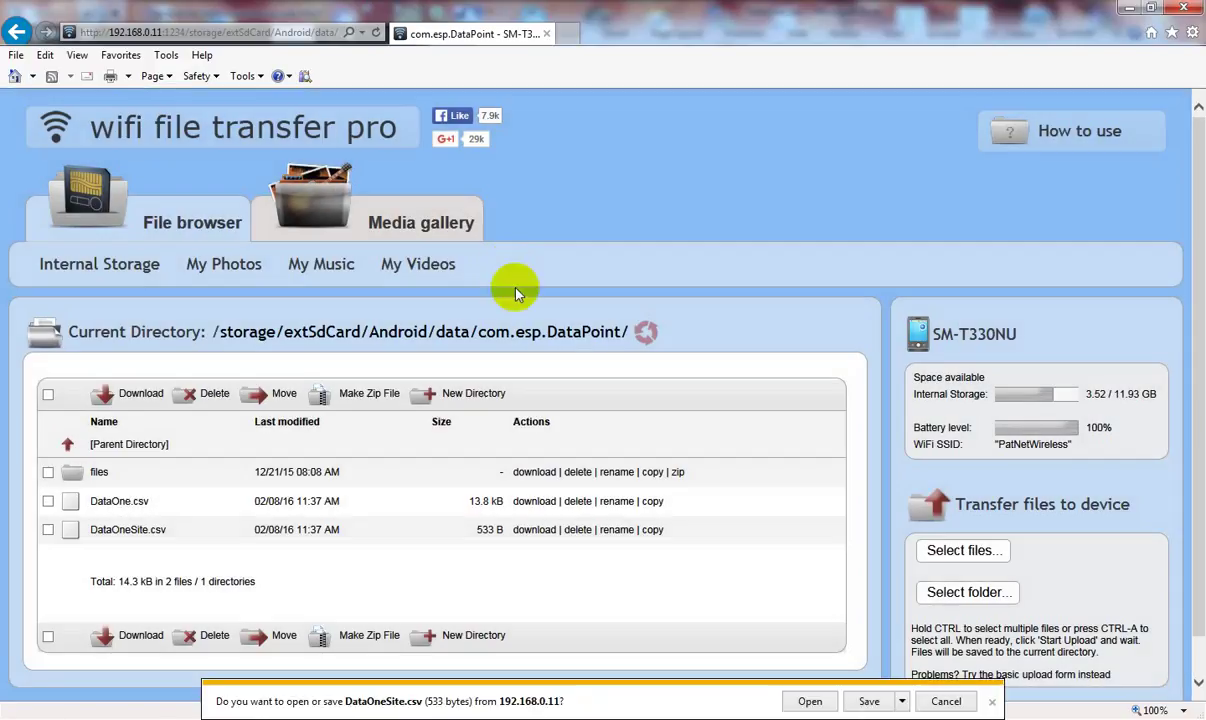
# Step: Save DataOneSite.csv to the AAADataImport folder on the C drive, replacing the existing file
pyautogui.click(902, 702)
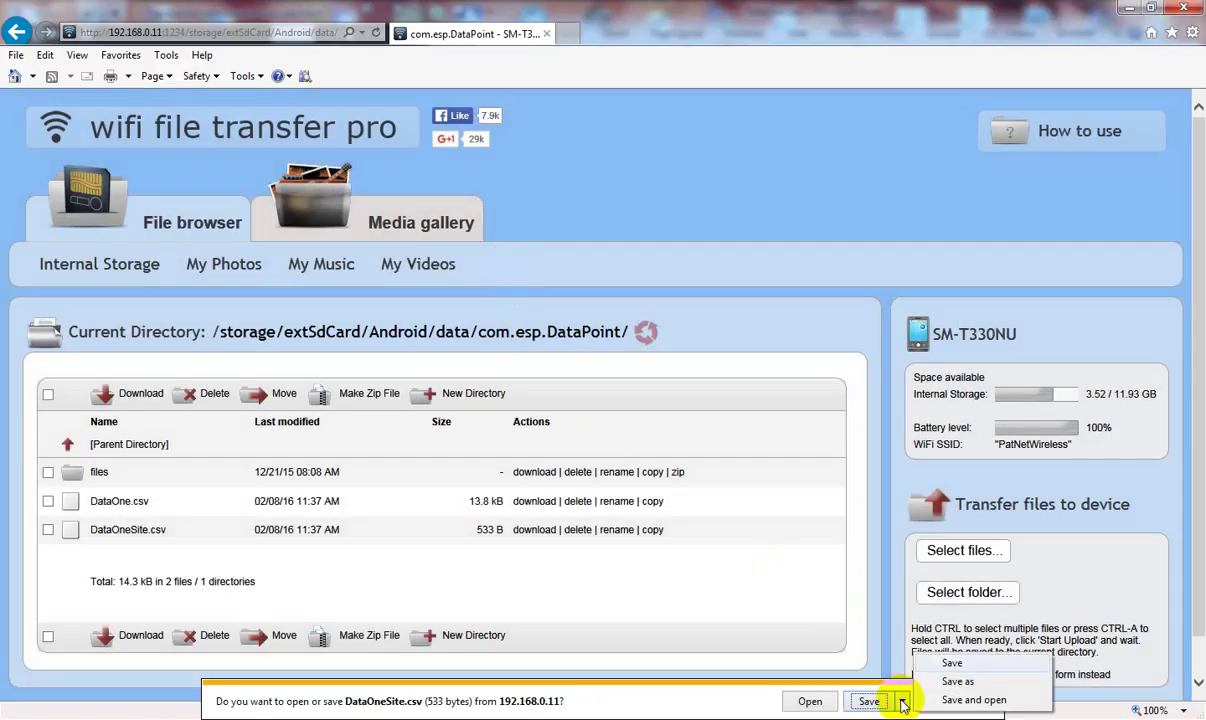
pyautogui.click(955, 683)
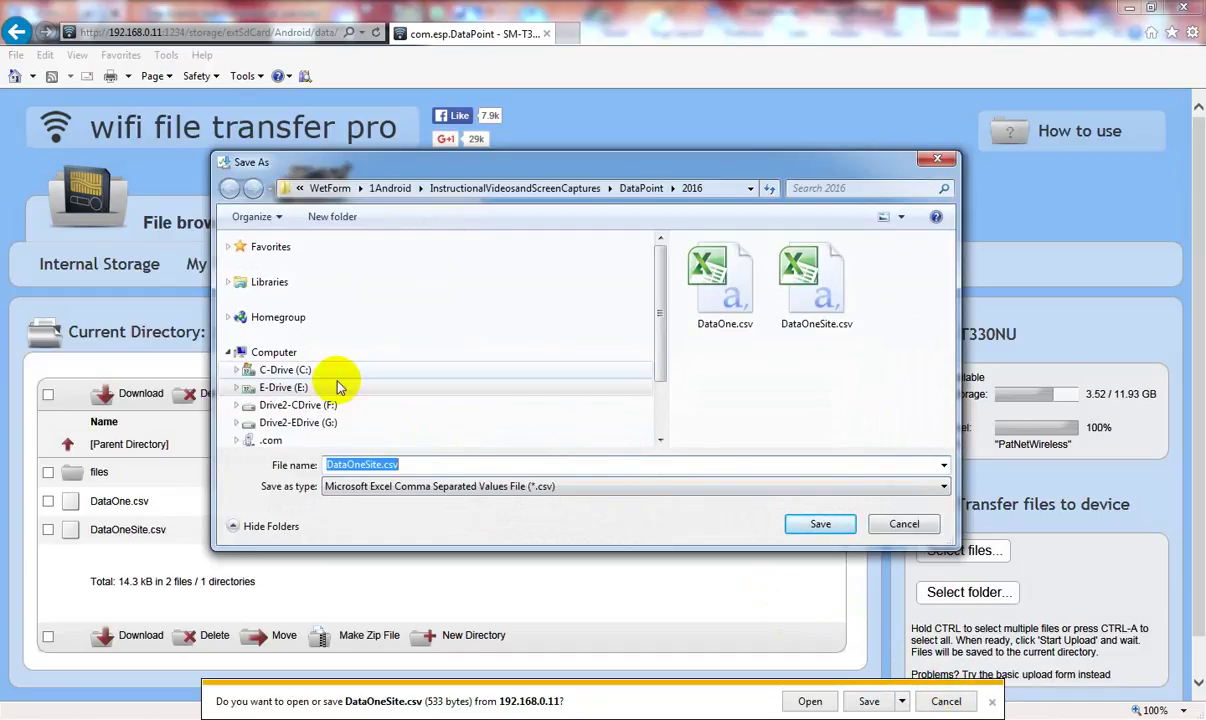
pyautogui.click(237, 371)
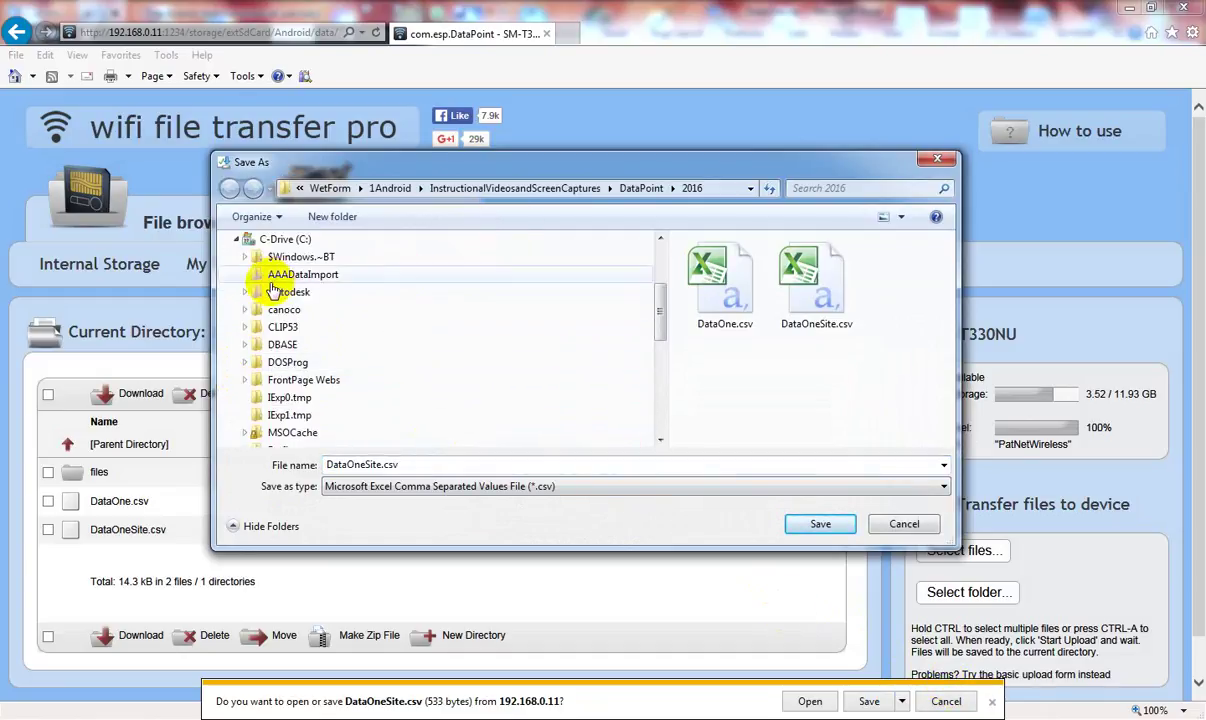
pyautogui.click(274, 276)
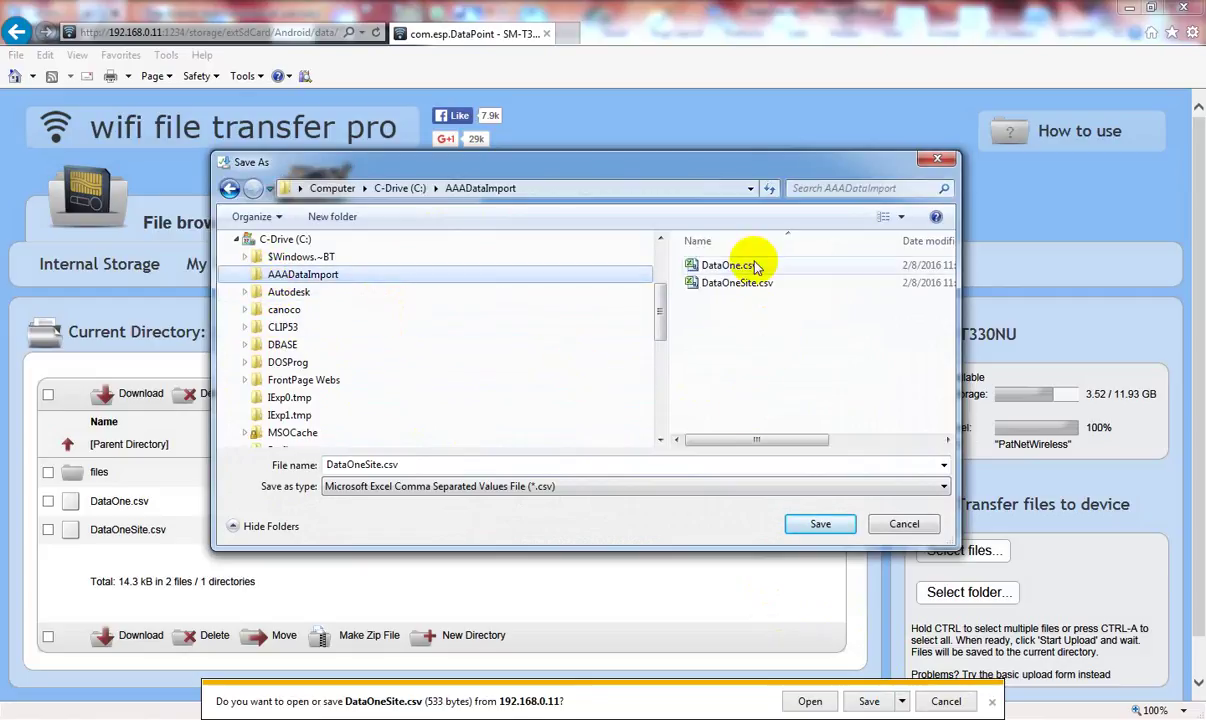
pyautogui.click(820, 524)
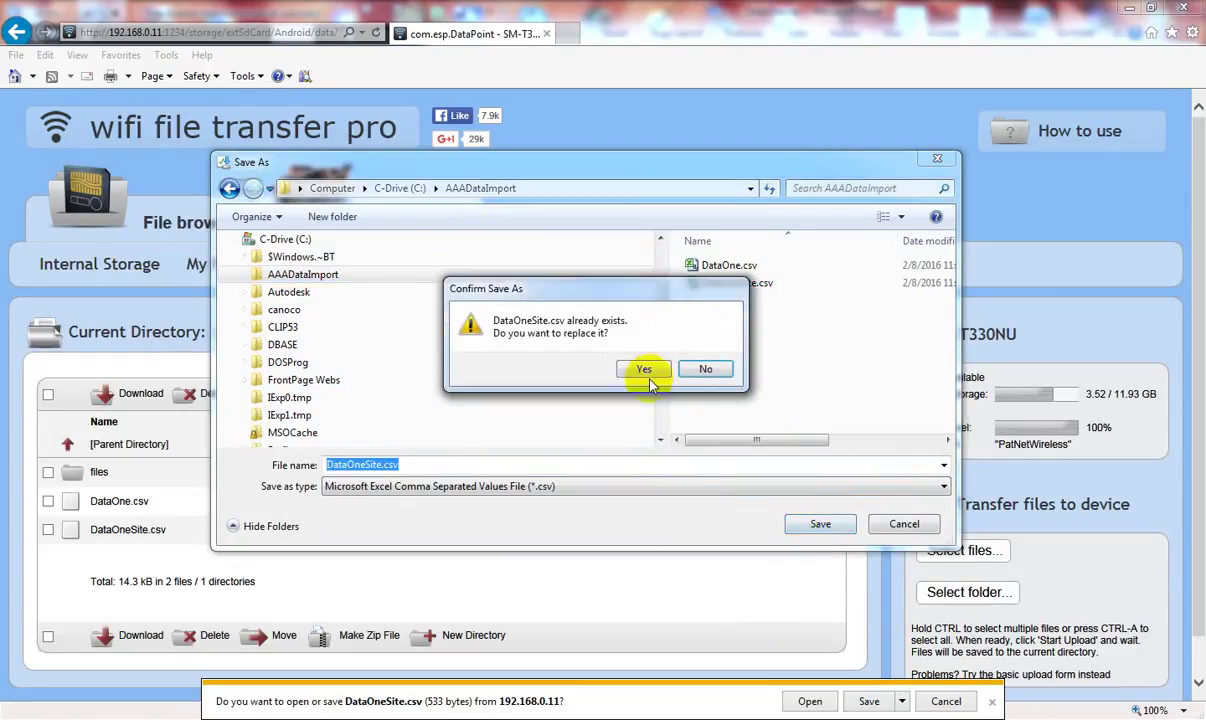
pyautogui.click(645, 371)
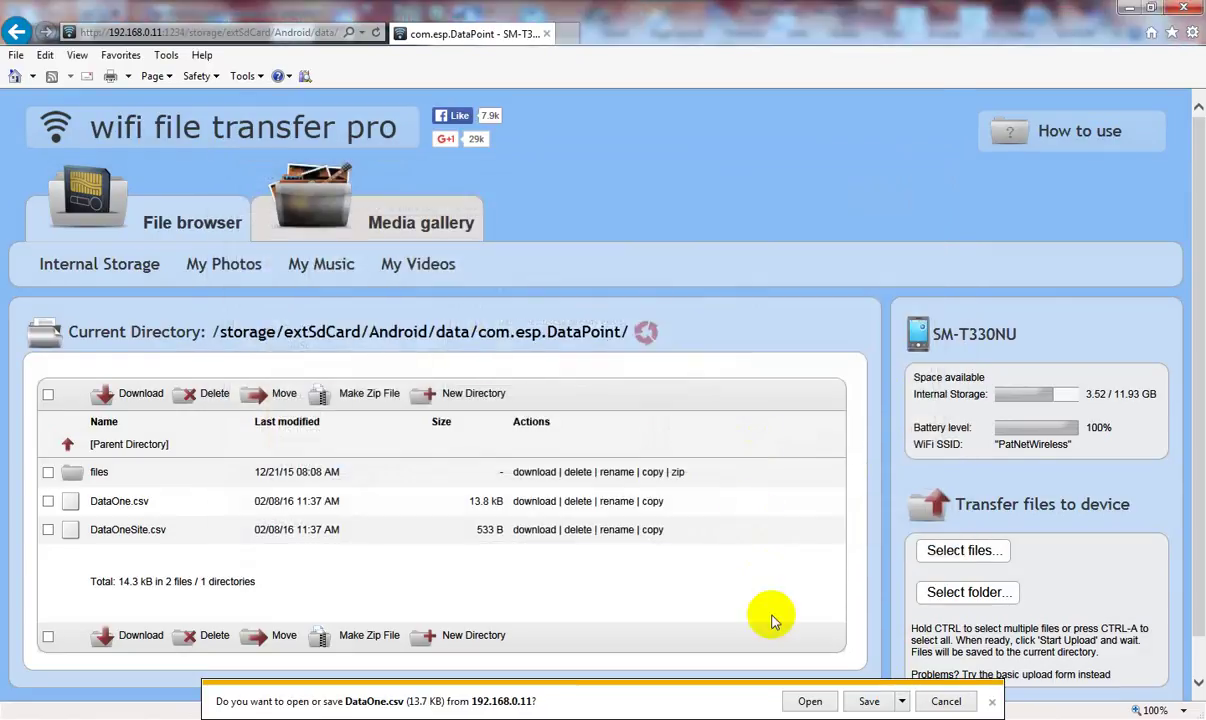
# Step: Try to save DataOne.csv to the AAADataImport folder, replacing the existing file, and dismiss the download notice
pyautogui.click(902, 702)
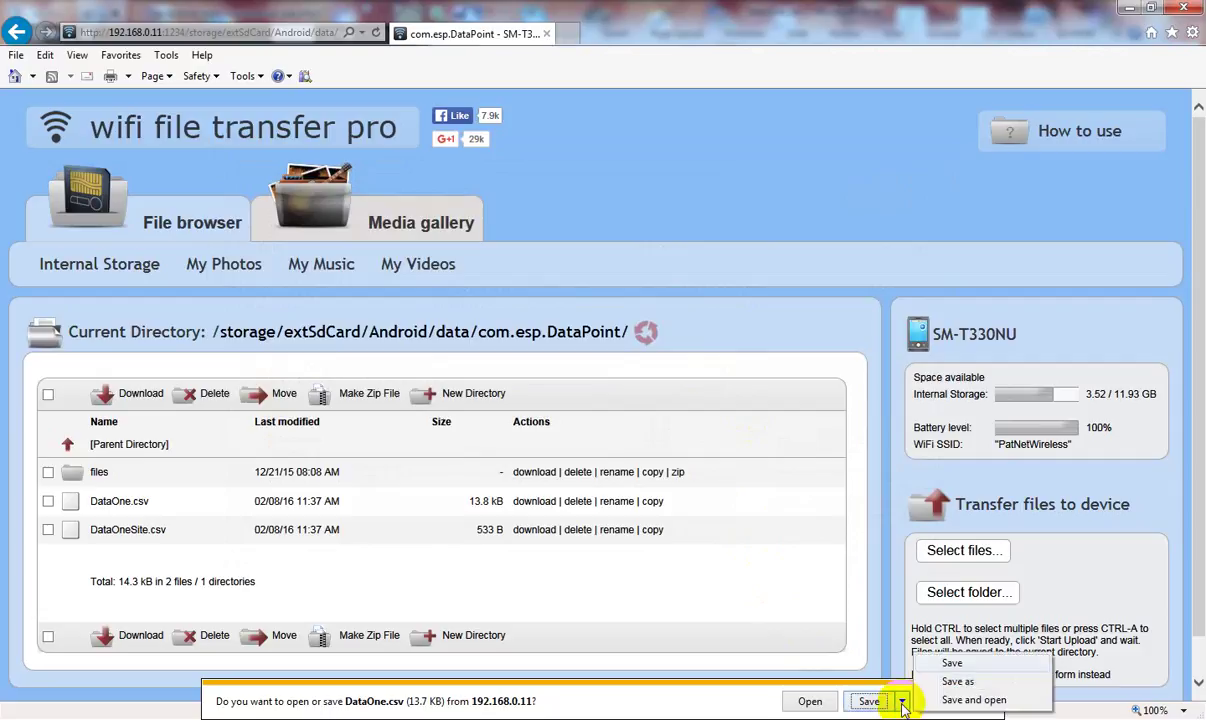
pyautogui.click(957, 682)
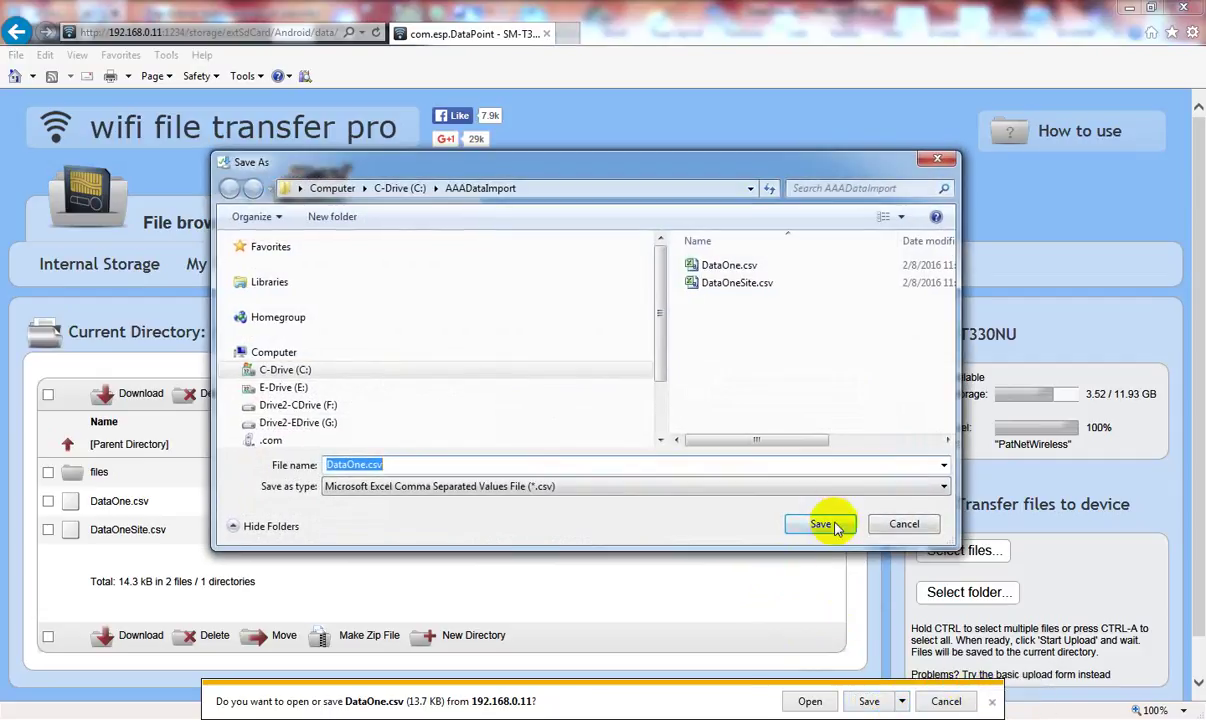
pyautogui.click(822, 525)
pyautogui.click(641, 367)
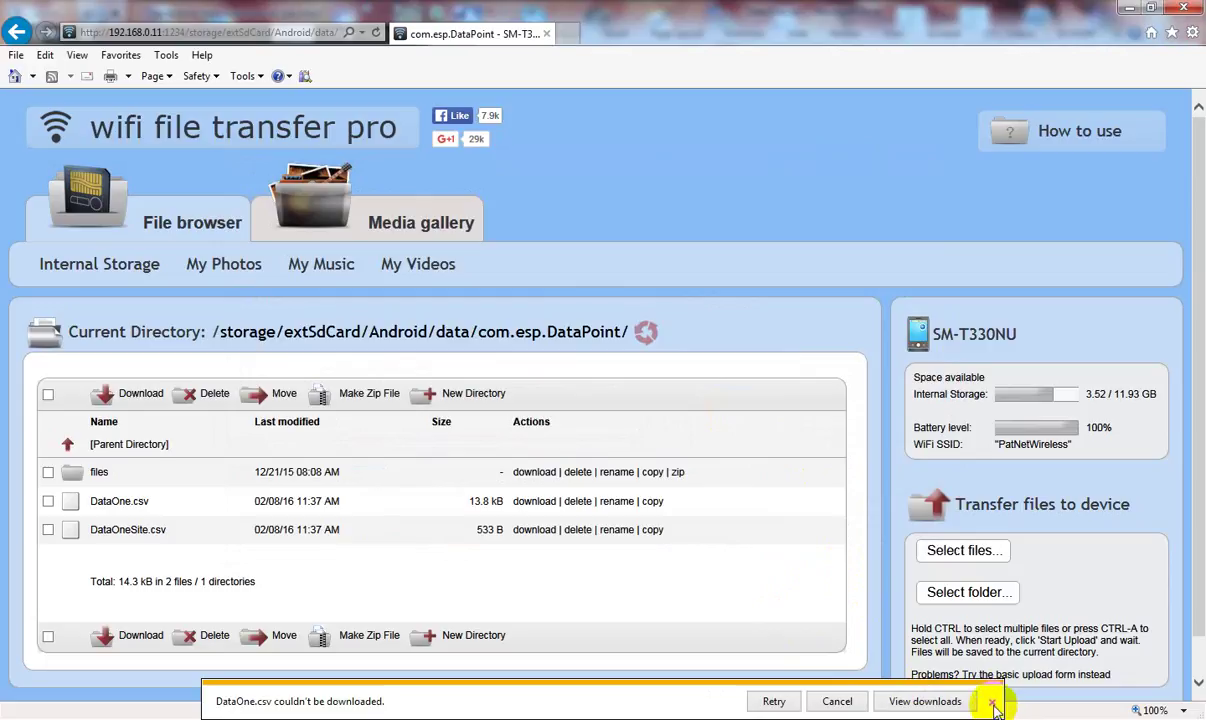
pyautogui.click(993, 706)
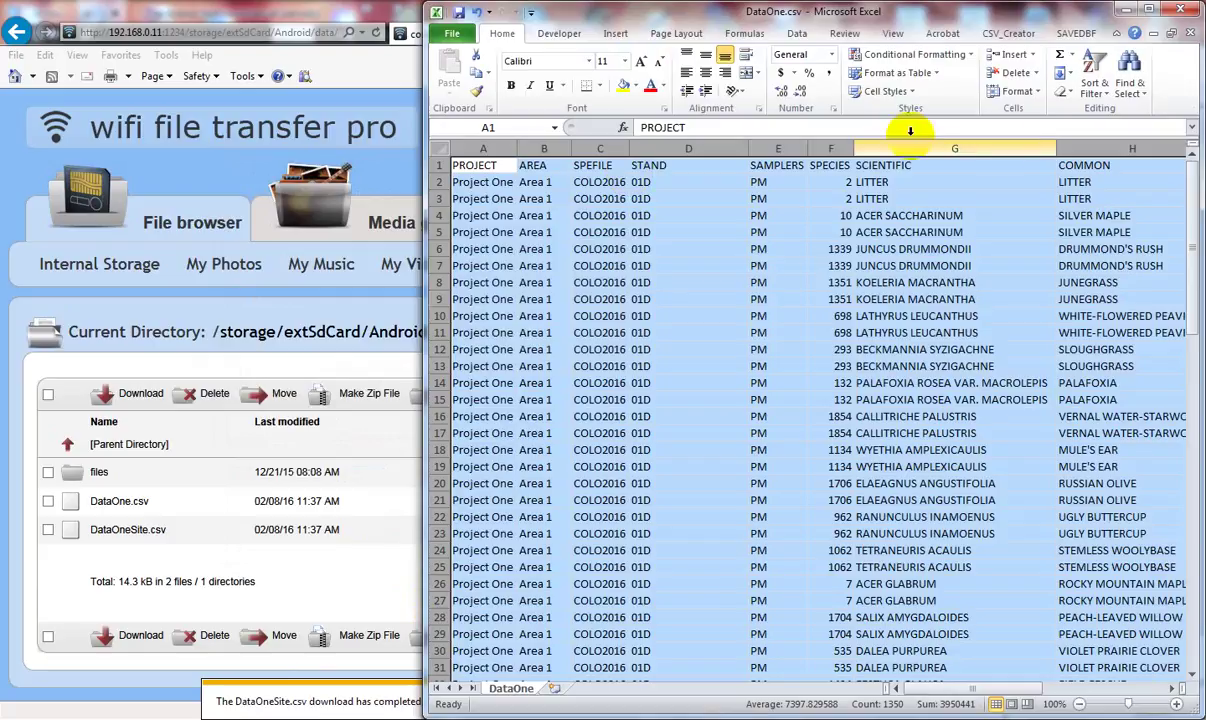
# Step: In Excel, maximize DataOne.csv and create a PivotTable from columns A to O of the DataOne sheet on a new worksheet
pyautogui.click(1150, 11)
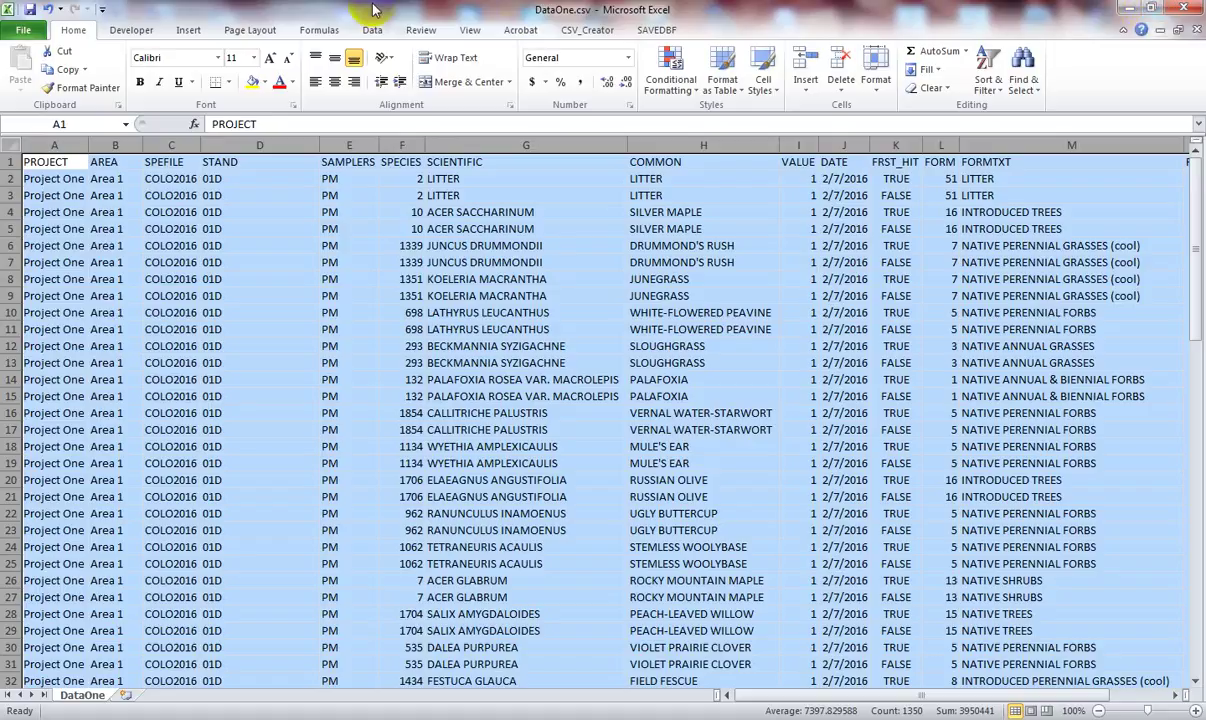
pyautogui.click(190, 33)
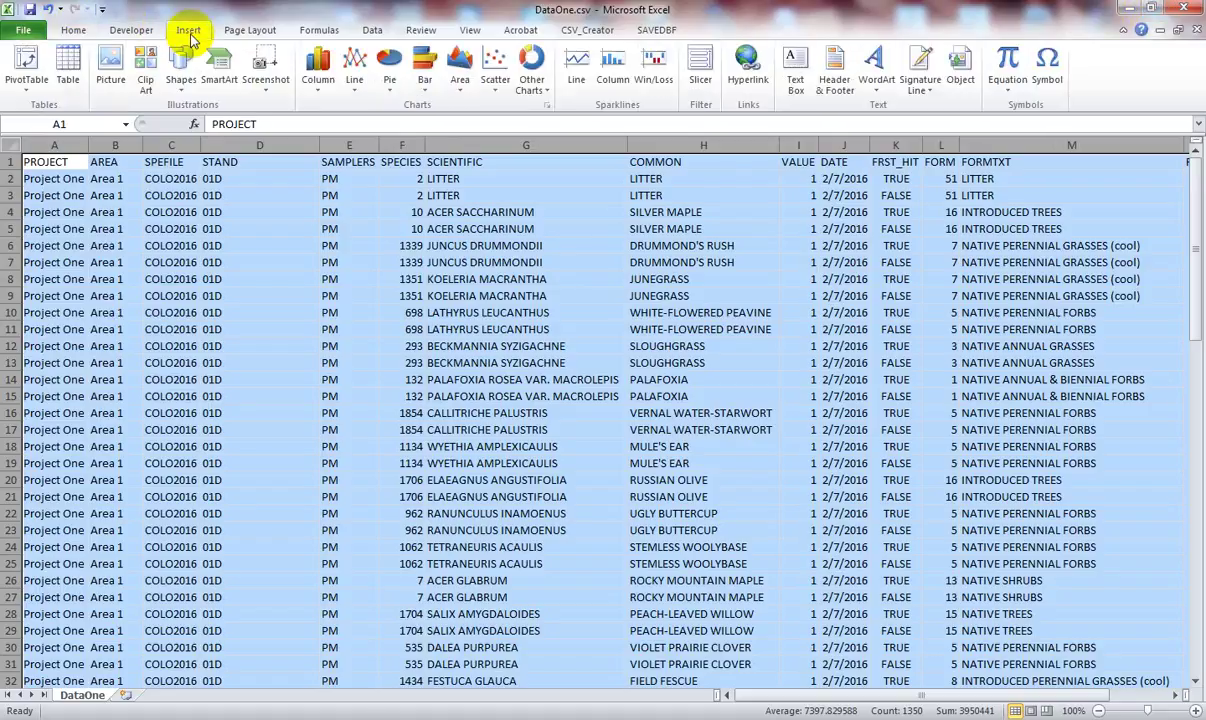
pyautogui.click(30, 64)
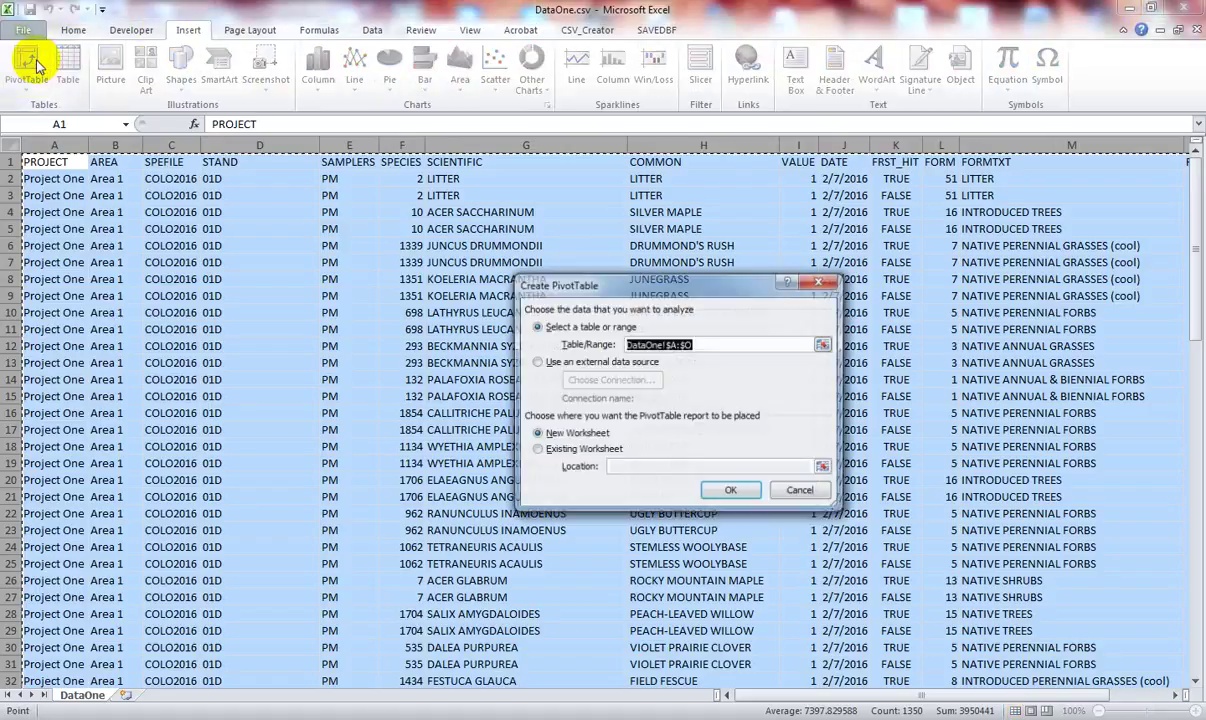
pyautogui.click(735, 491)
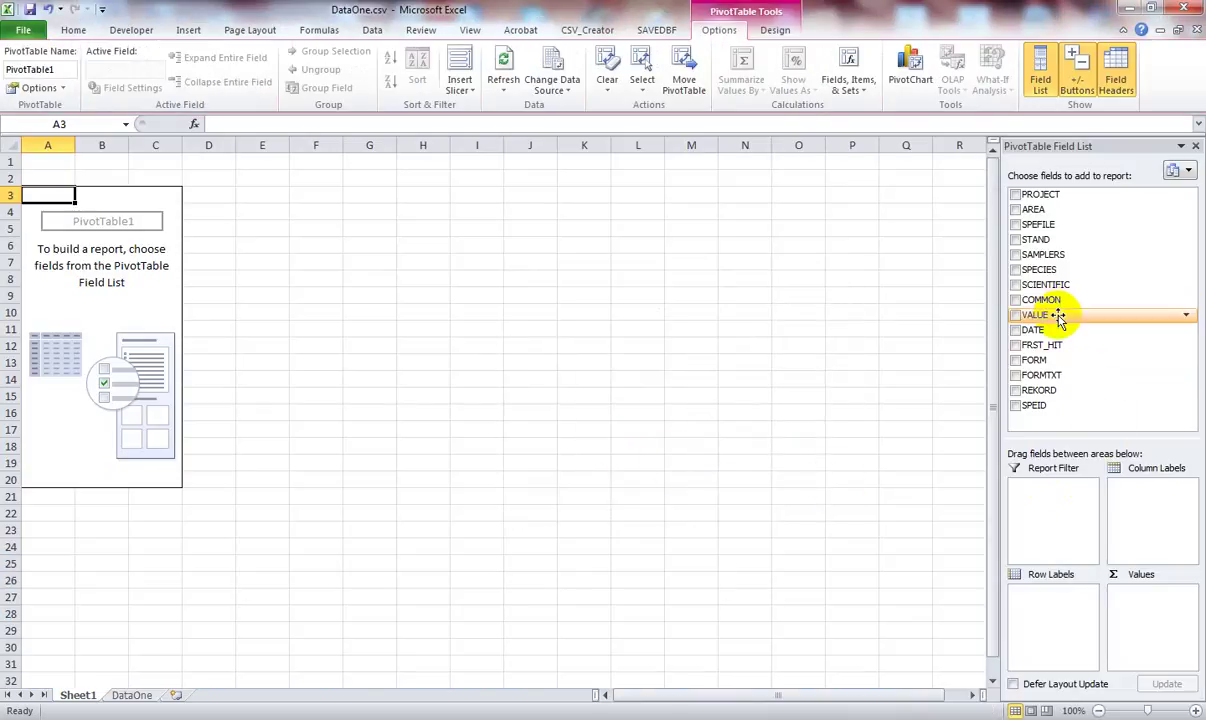
# Step: Add the VALUE field to the PivotTable's values and summarize it by Sum
pyautogui.moveTo(1058, 316); pyautogui.dragTo(1141, 592)
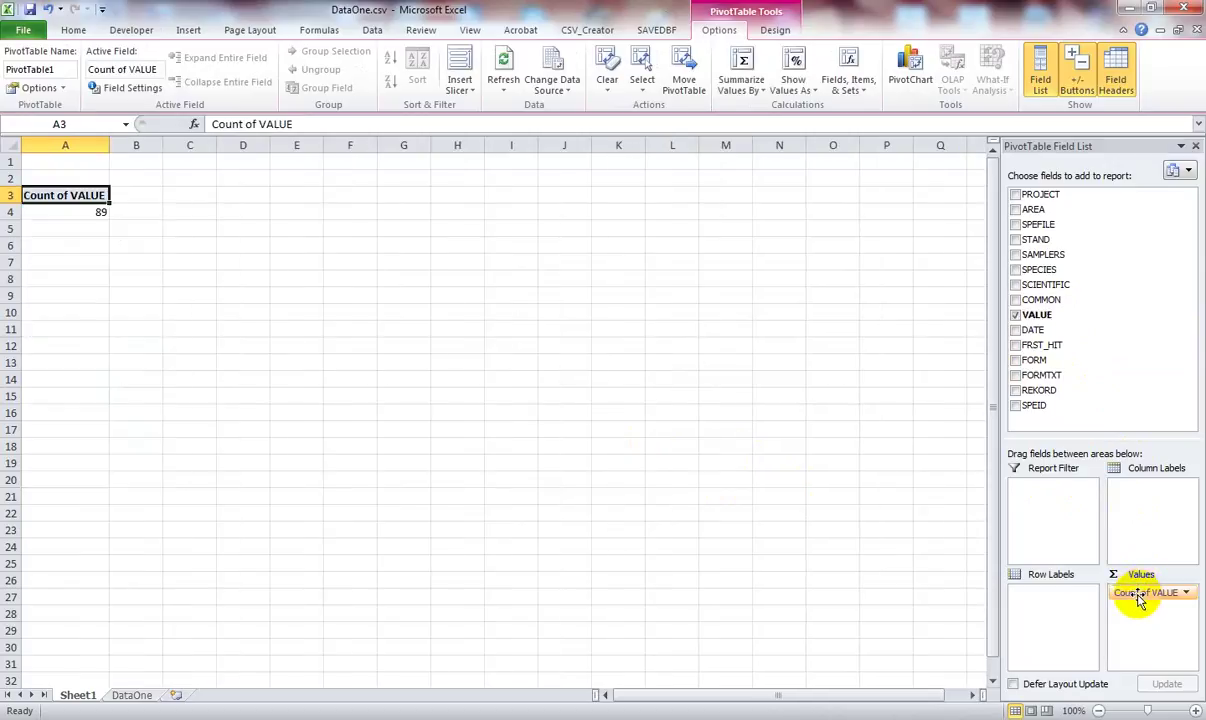
pyautogui.click(1187, 593)
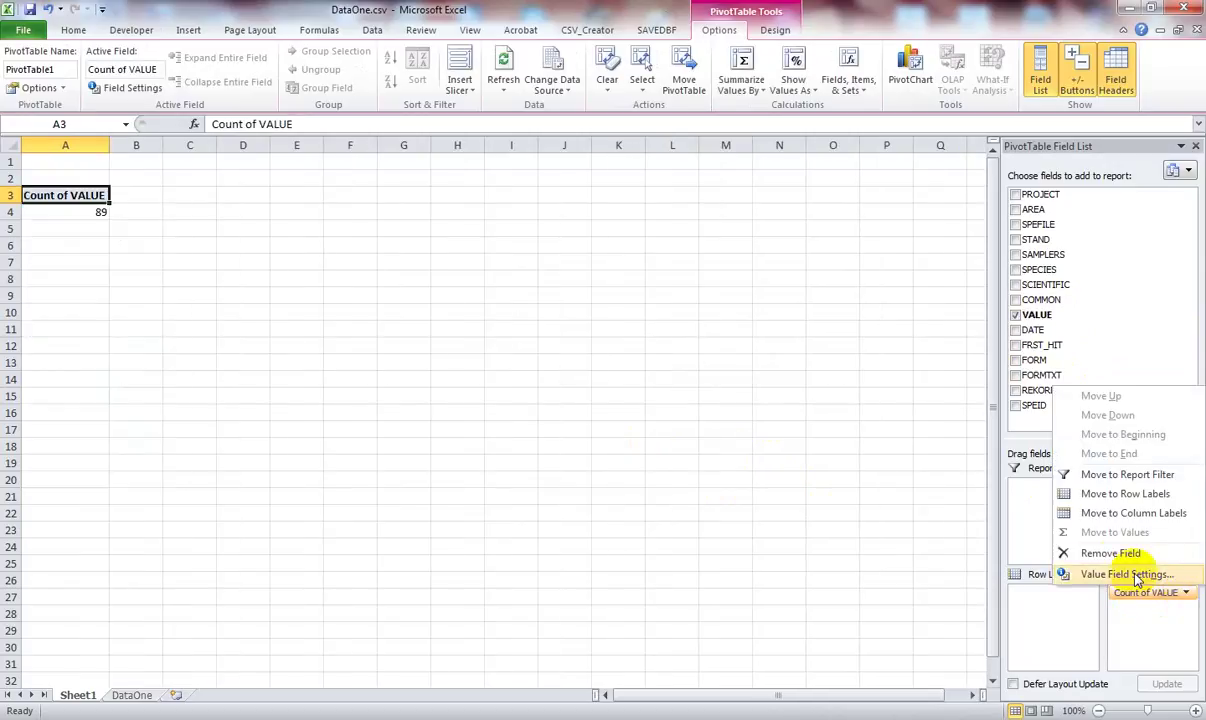
pyautogui.click(1131, 575)
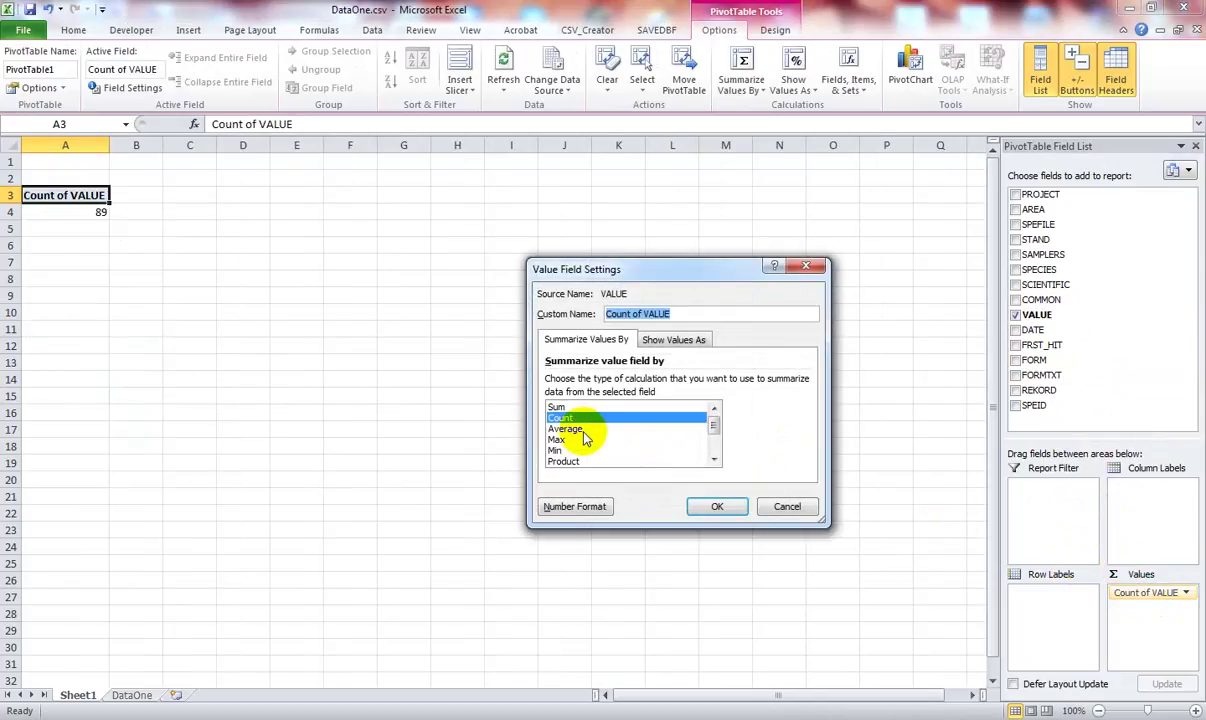
pyautogui.click(557, 407)
pyautogui.click(713, 505)
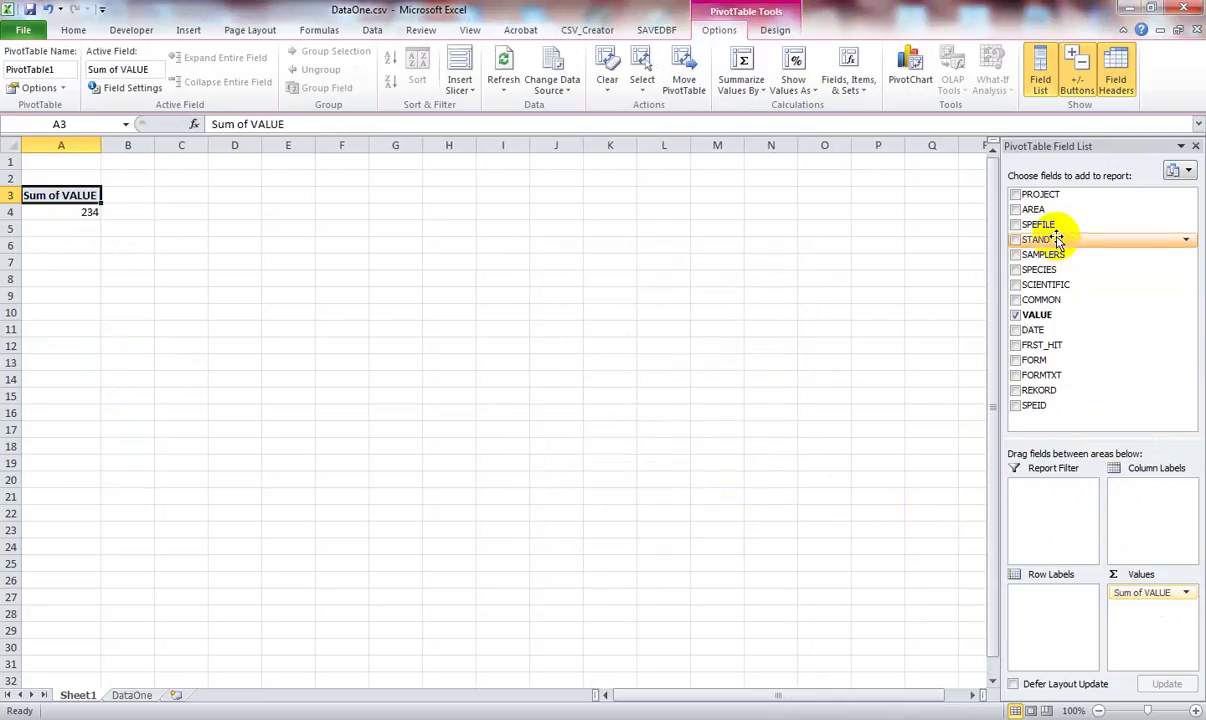
# Step: Set STAND and FRST_HIT as column labels, and FORM, FORMTXT, SCIENTIFIC and COMMON as row labels, in that order
pyautogui.moveTo(1055, 238); pyautogui.dragTo(1132, 492)
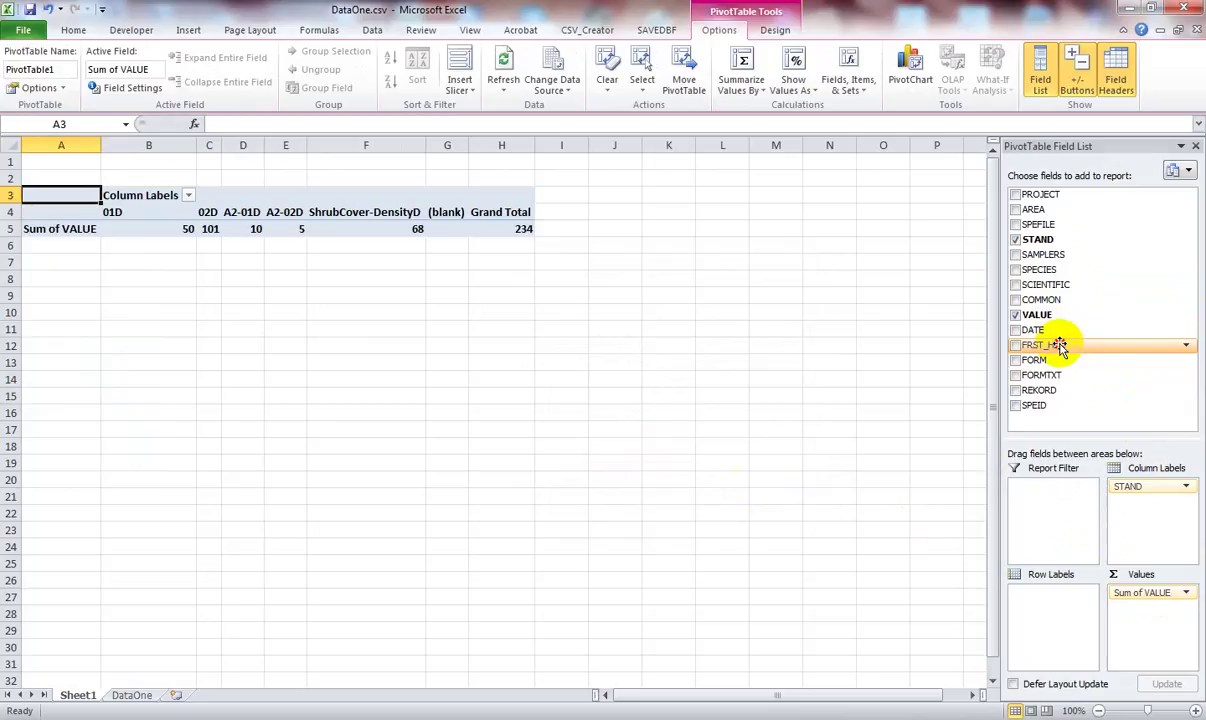
pyautogui.moveTo(1059, 345); pyautogui.dragTo(1140, 505)
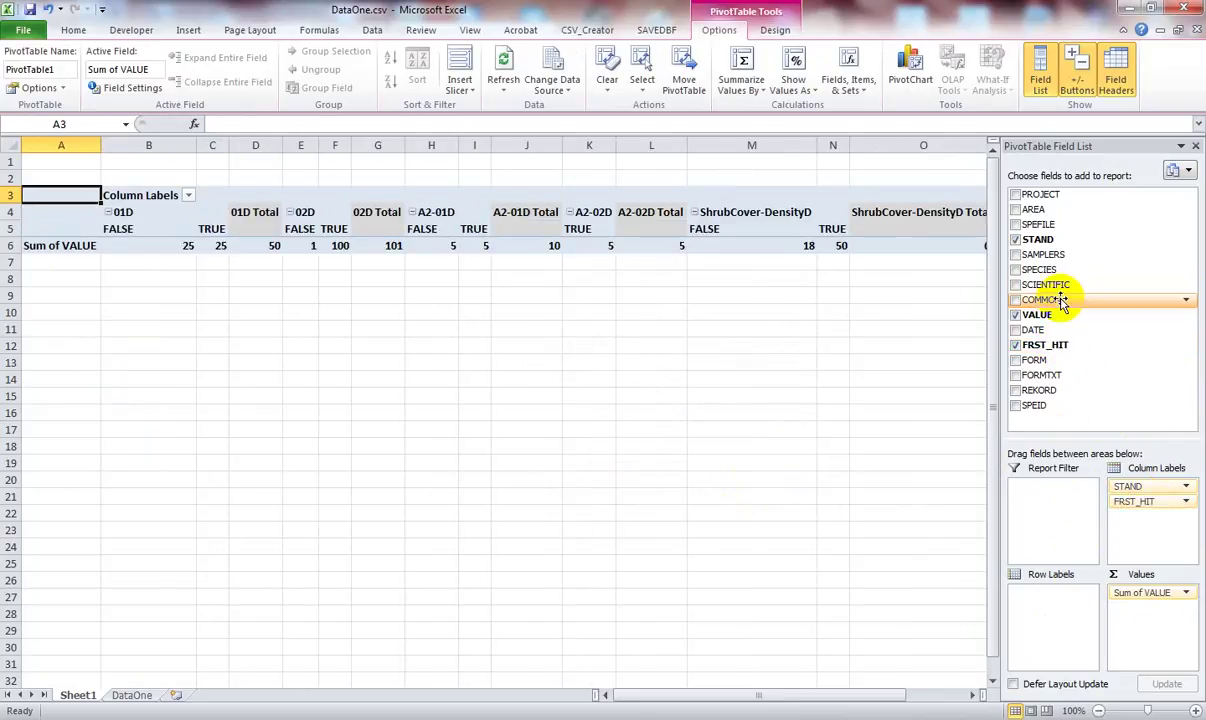
pyautogui.moveTo(1035, 361); pyautogui.dragTo(1028, 600)
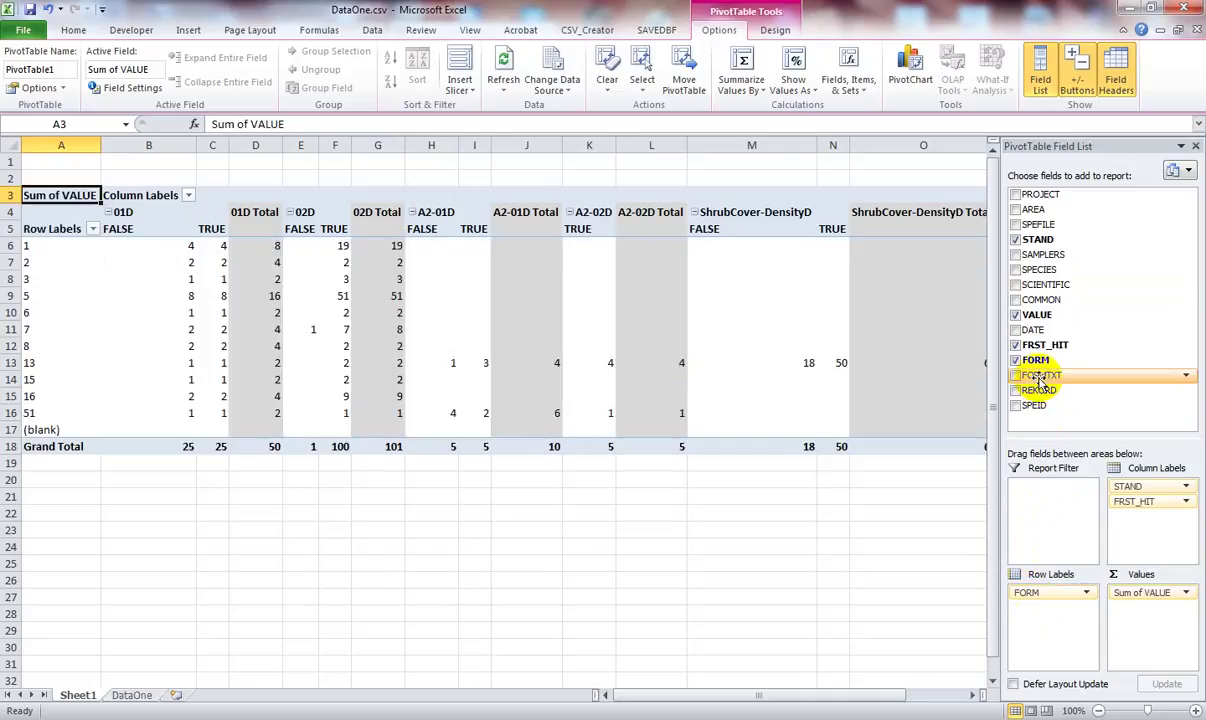
pyautogui.moveTo(1040, 383); pyautogui.dragTo(1028, 612)
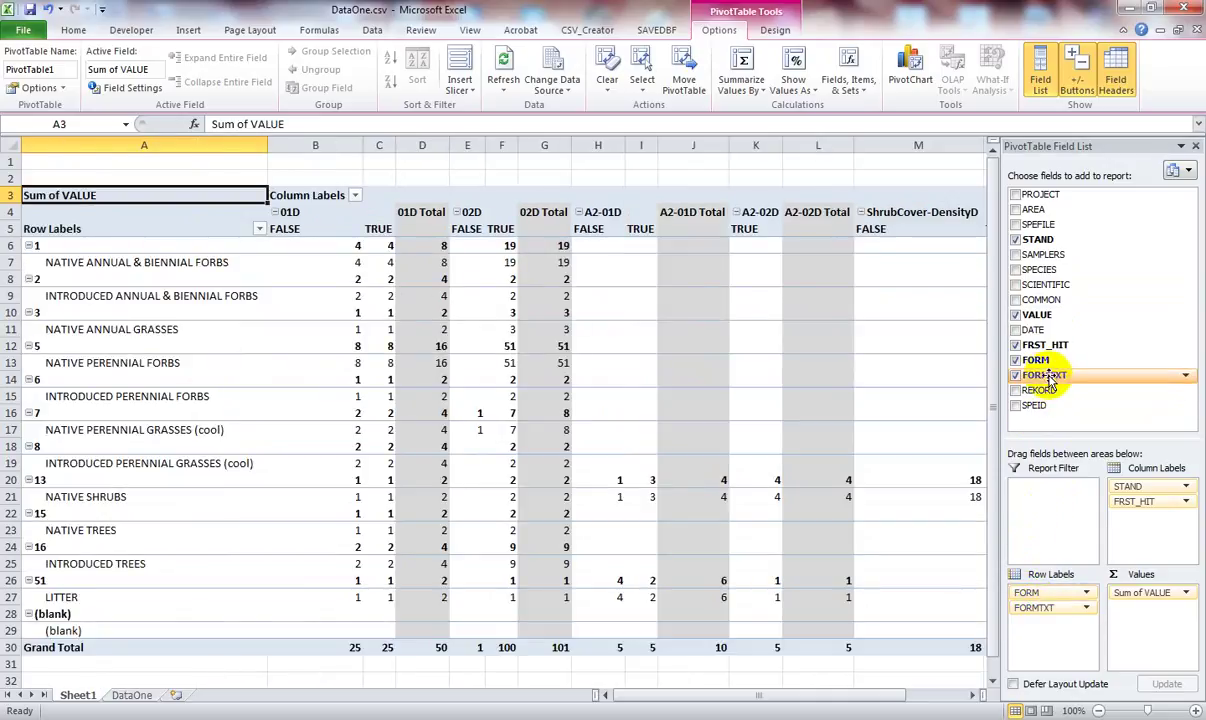
pyautogui.moveTo(1048, 287); pyautogui.dragTo(1033, 625)
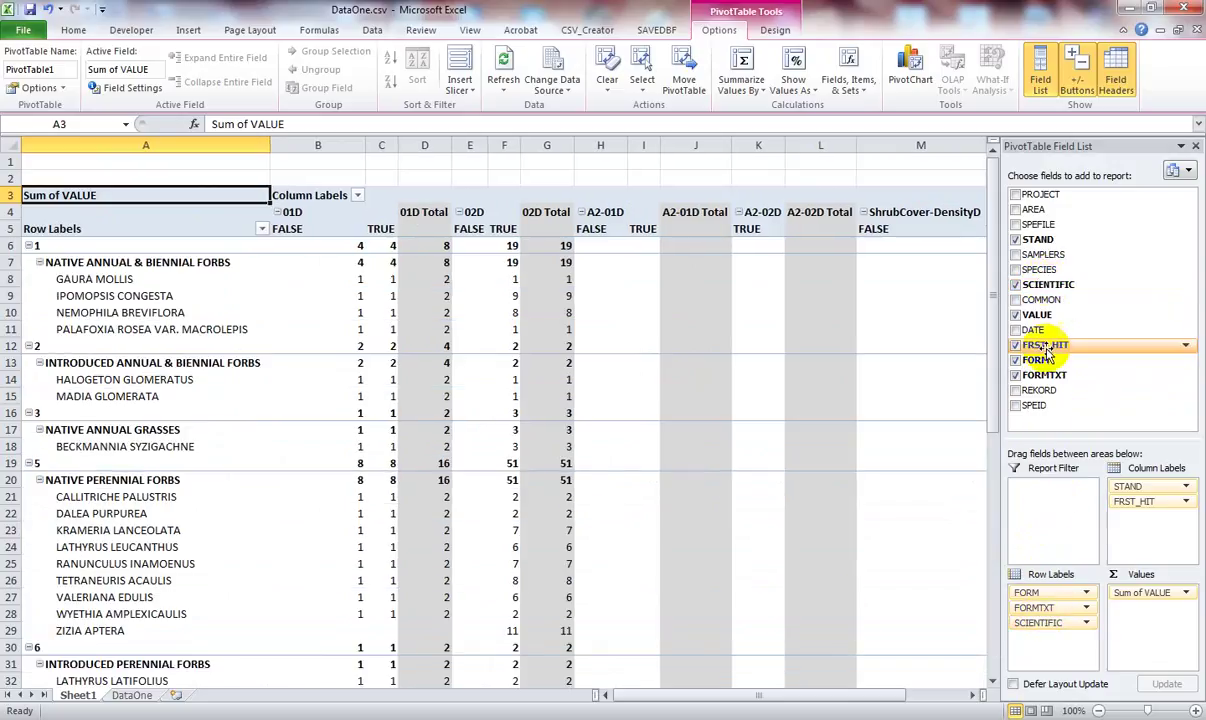
pyautogui.moveTo(1038, 299); pyautogui.dragTo(1050, 630)
# Step: Show the SCIENTIFIC field's item labels in tabular form so COMMON gets its own column
pyautogui.click(1050, 625)
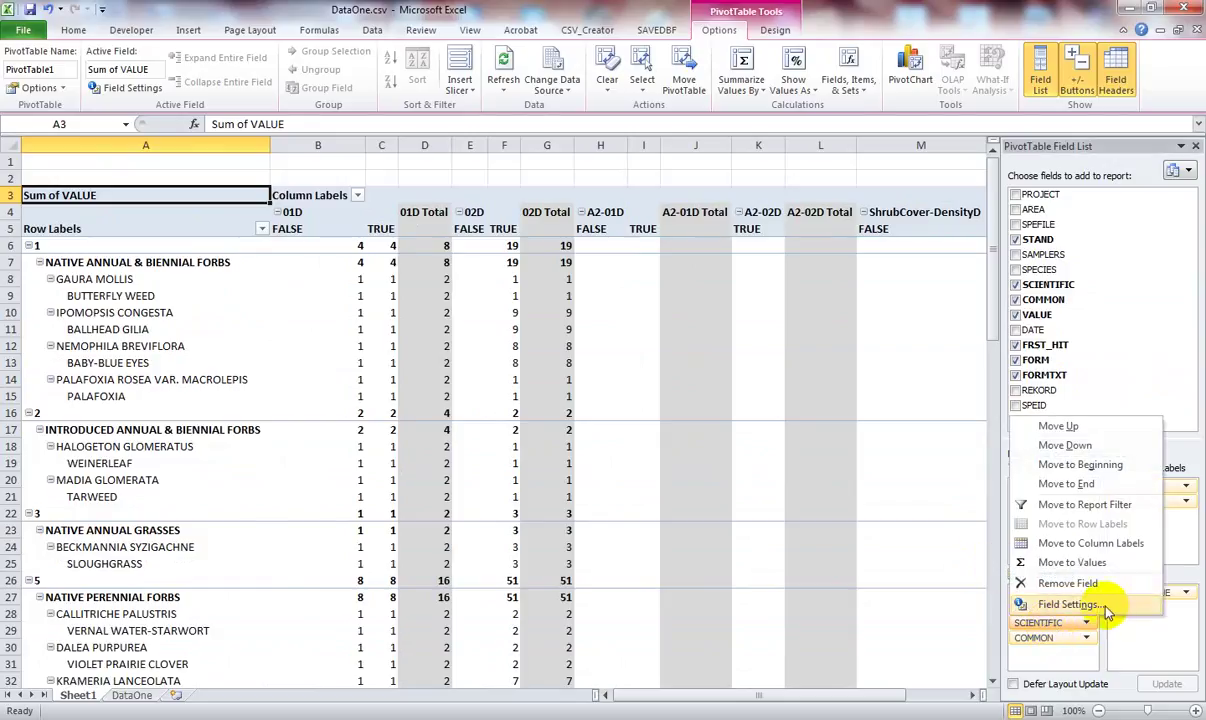
pyautogui.click(1100, 606)
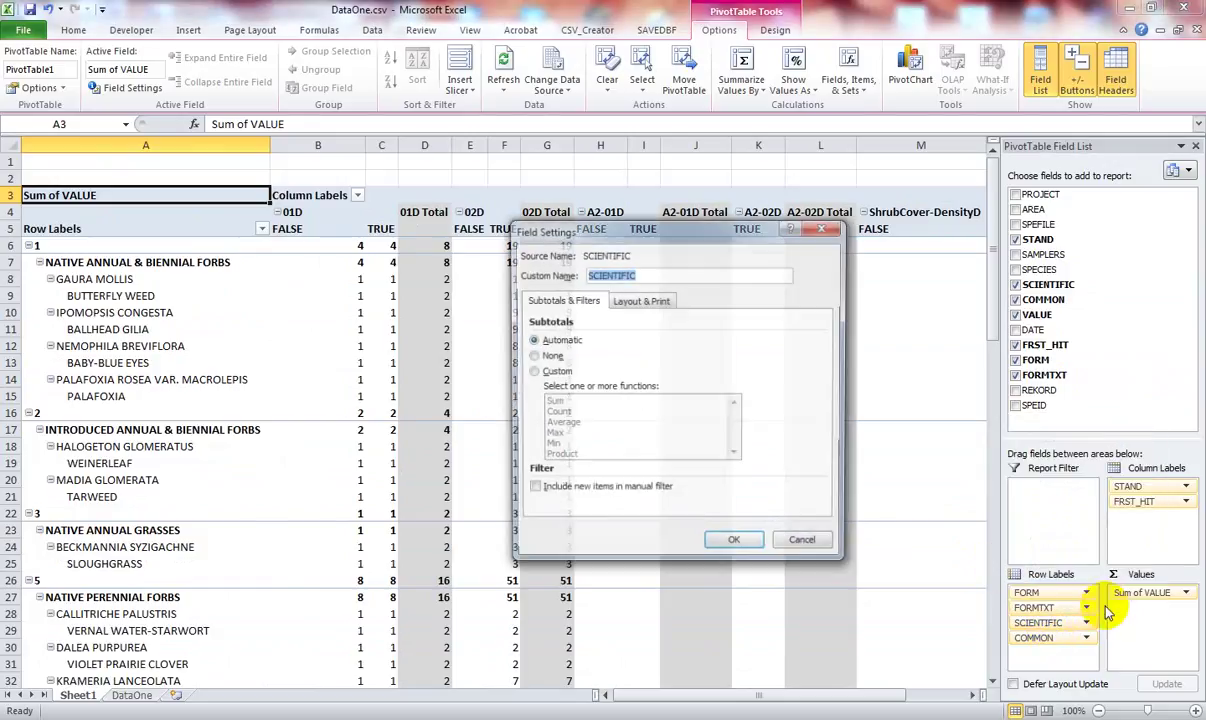
pyautogui.click(660, 301)
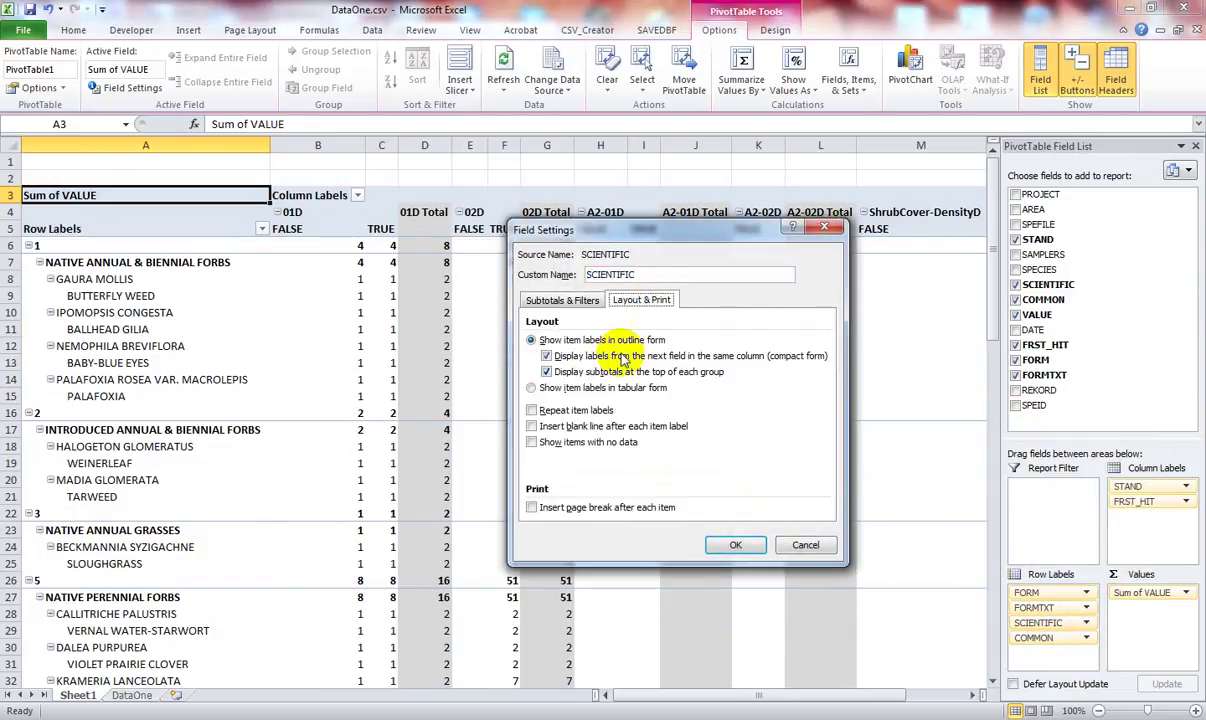
pyautogui.click(533, 387)
pyautogui.click(733, 545)
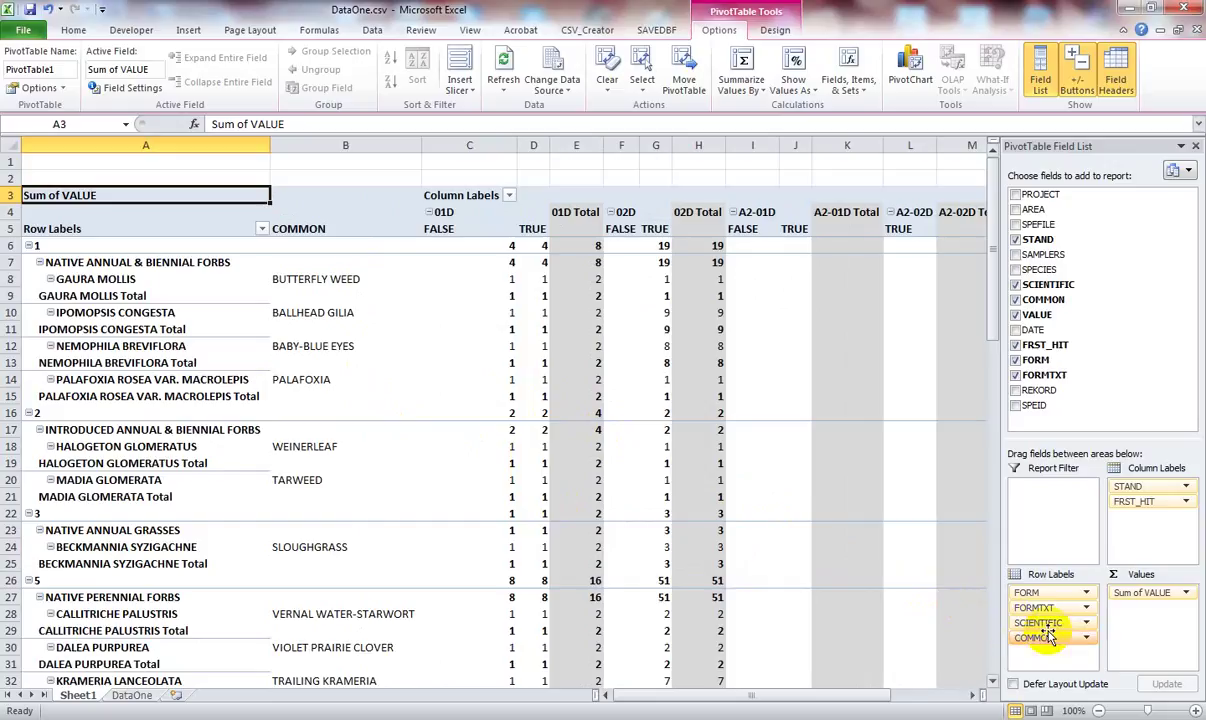
# Step: Set the subtotals of the SCIENTIFIC row field to None
pyautogui.click(1084, 625)
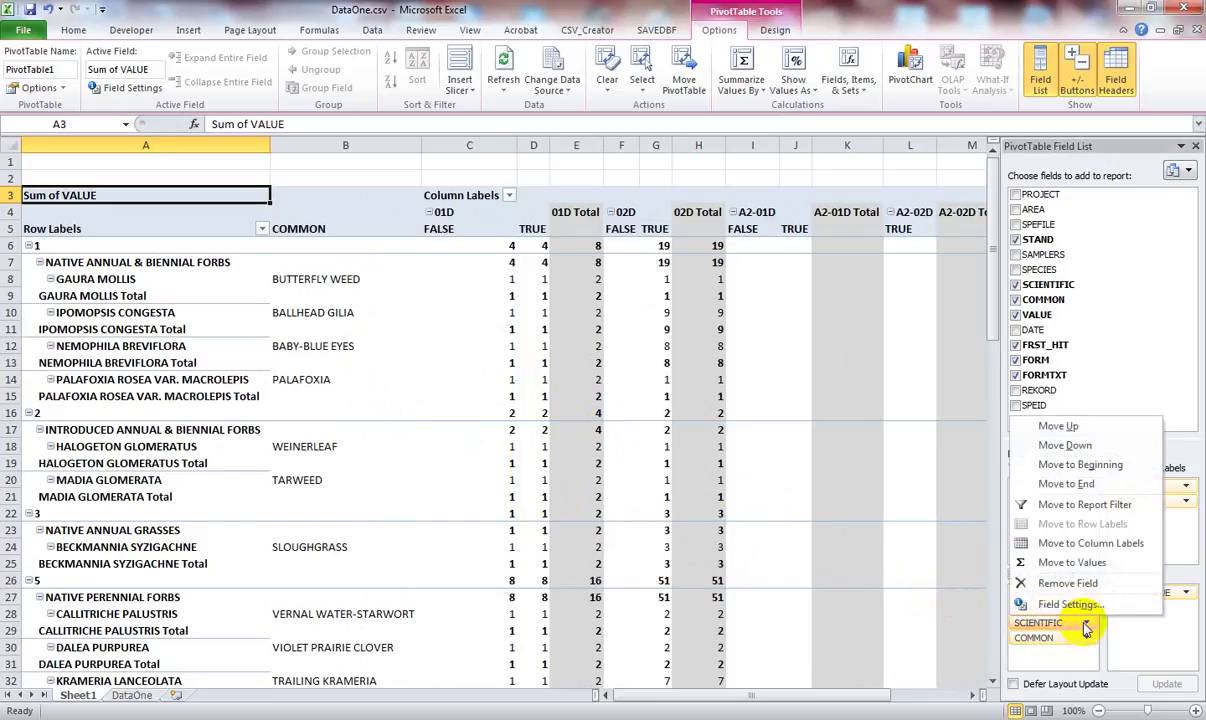
pyautogui.click(1010, 603)
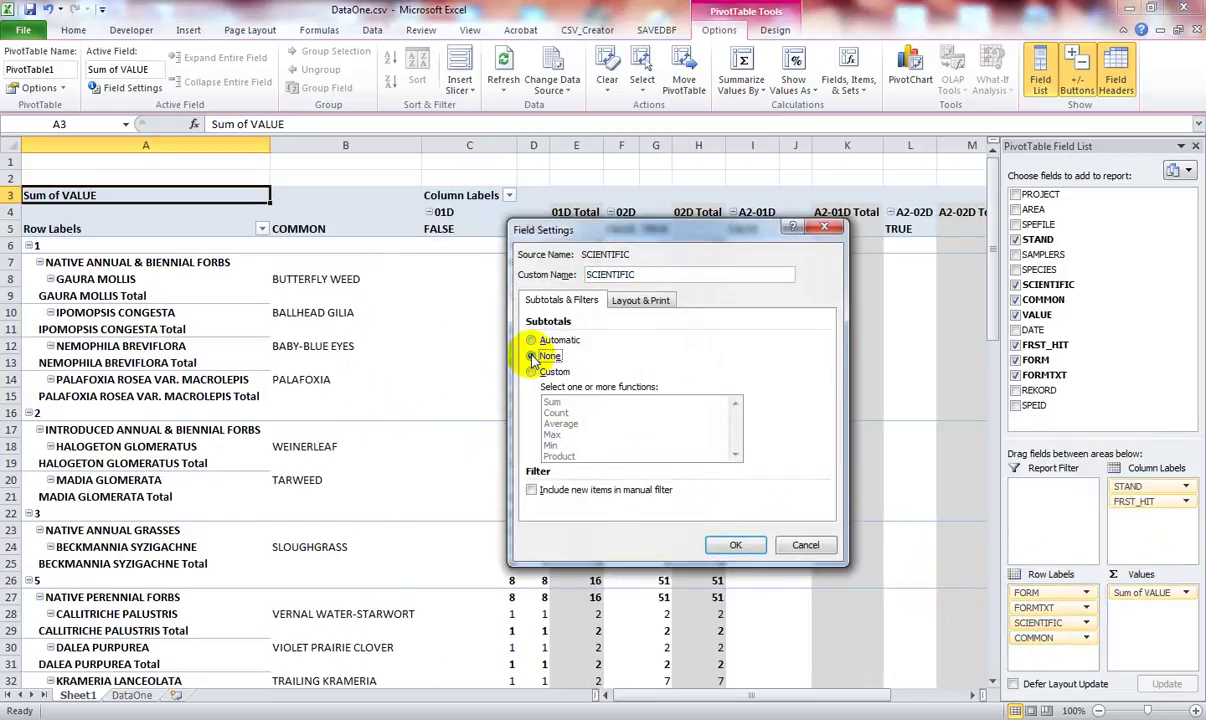
pyautogui.click(735, 544)
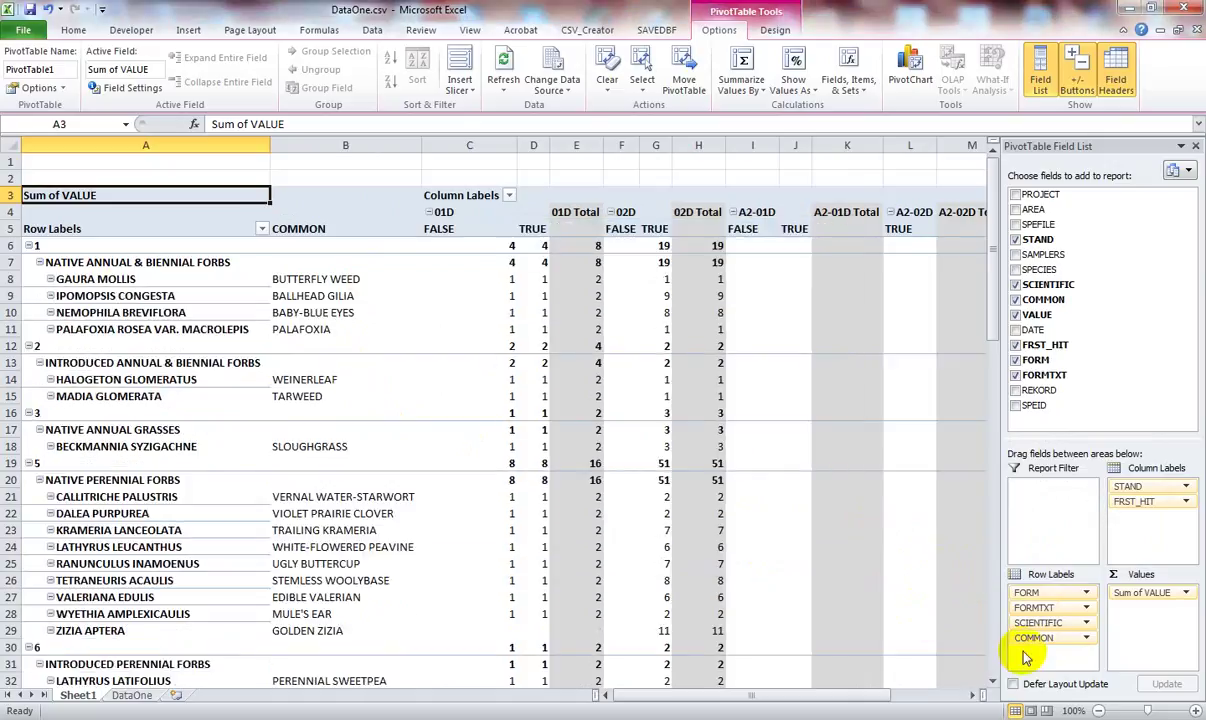
# Step: Turn off displaying subtotals at the top of each group for the FORMTXT field
pyautogui.click(1062, 607)
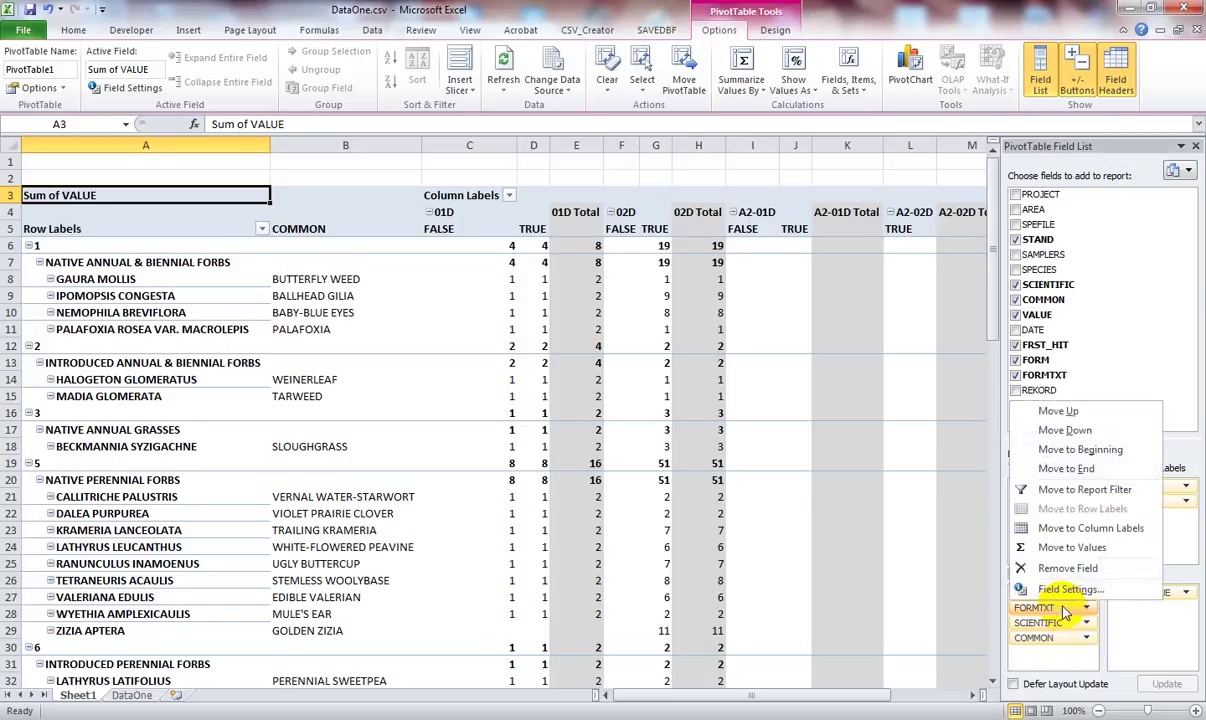
pyautogui.click(1068, 590)
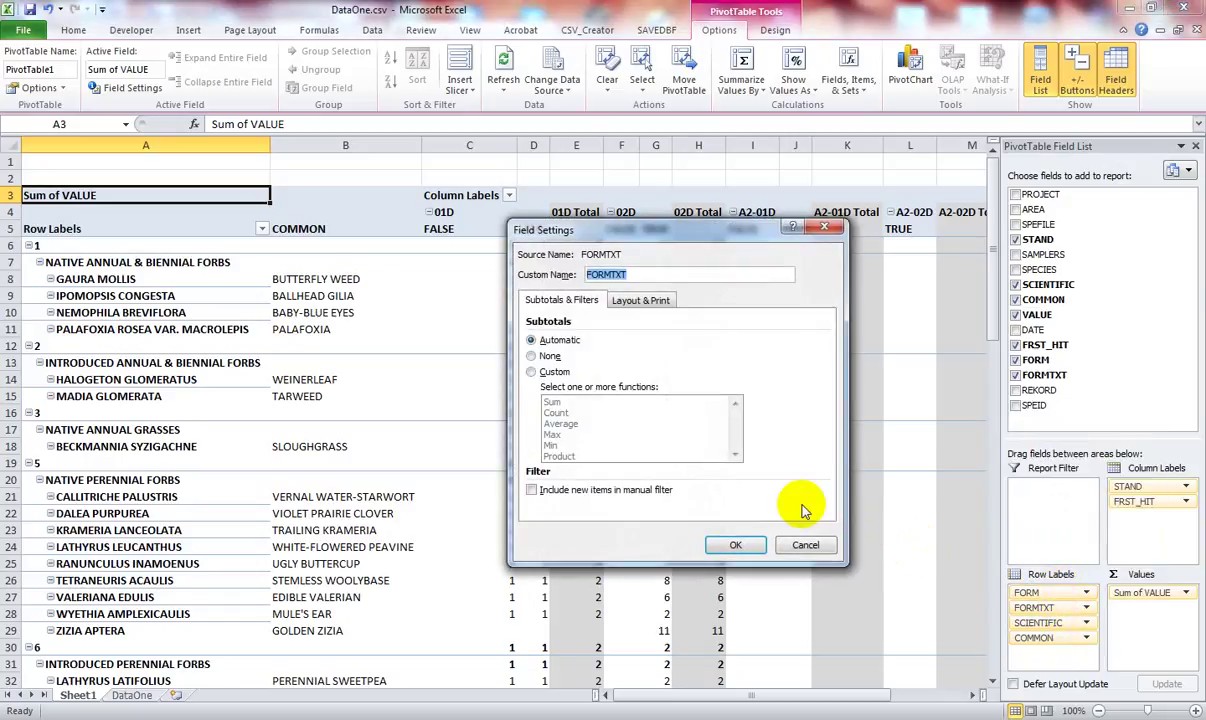
pyautogui.click(645, 301)
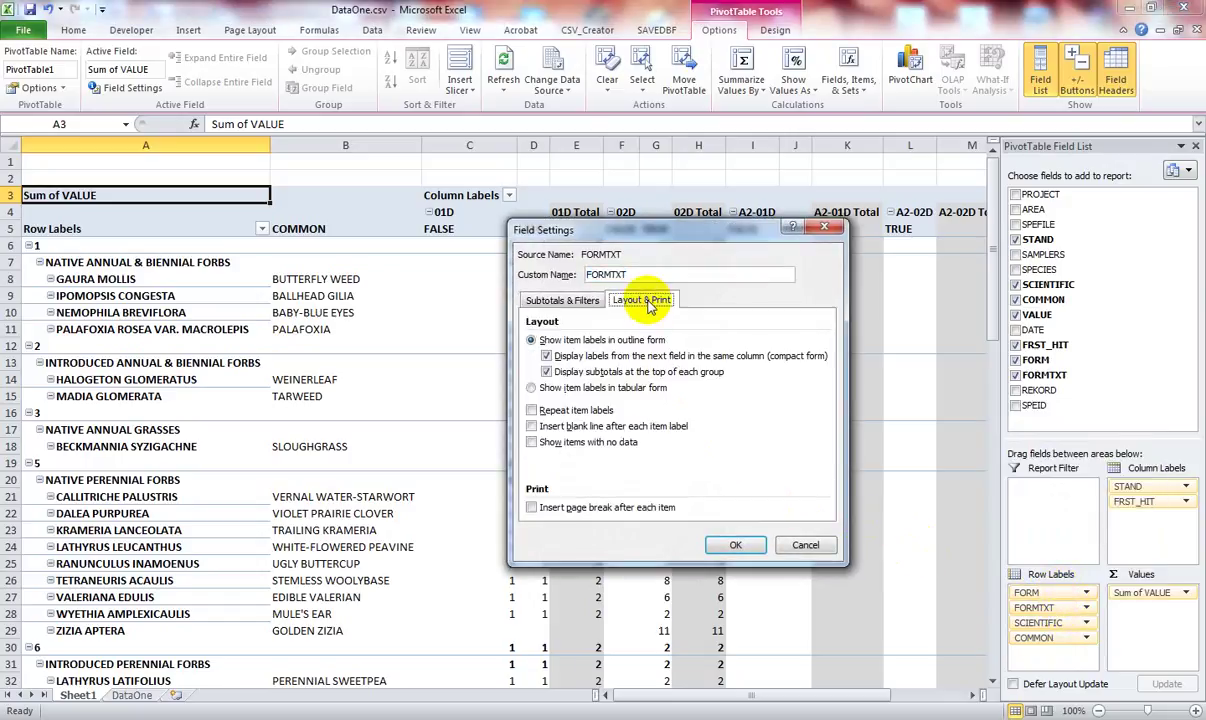
pyautogui.click(546, 372)
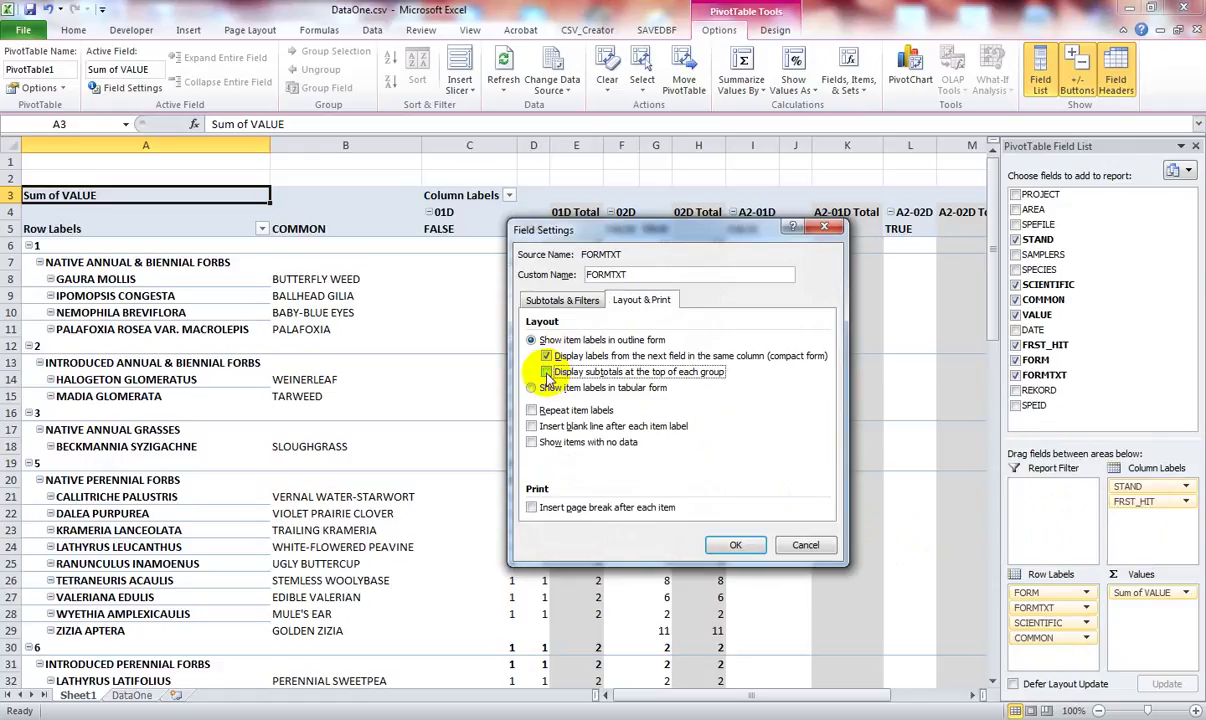
pyautogui.click(734, 545)
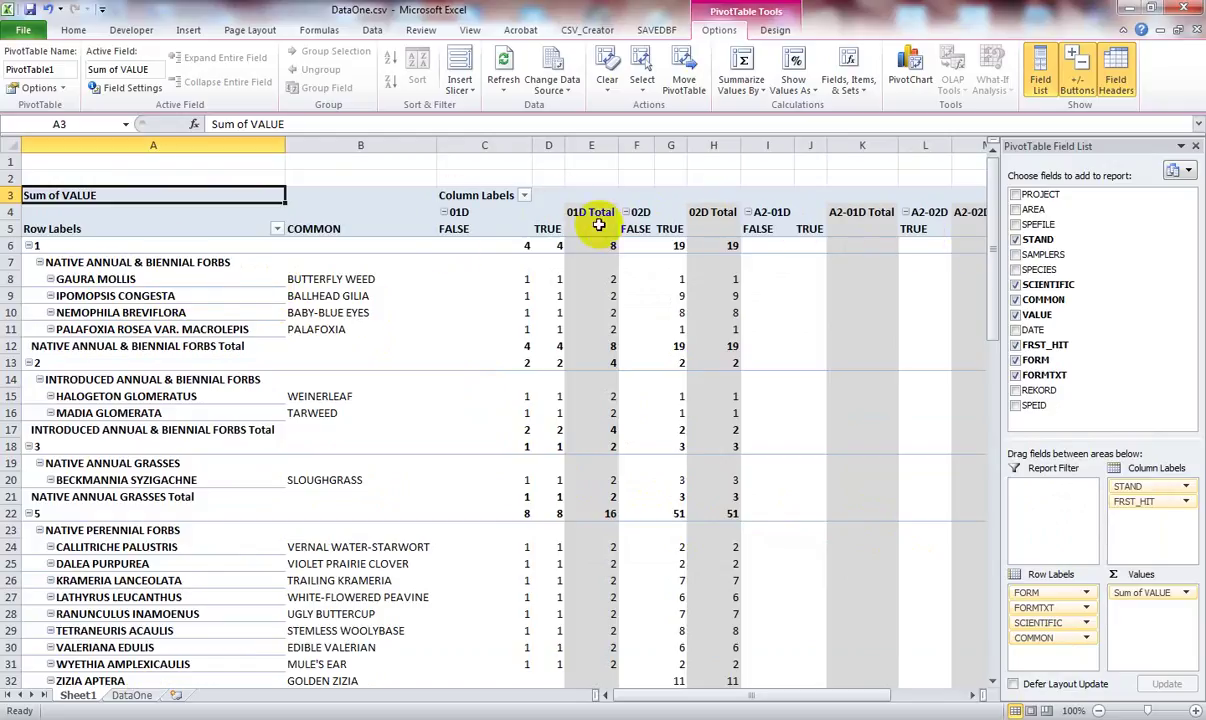
# Step: Remove the STAND subtotals from the PivotTable's columns
pyautogui.click(457, 212)
pyautogui.rightClick(457, 212)
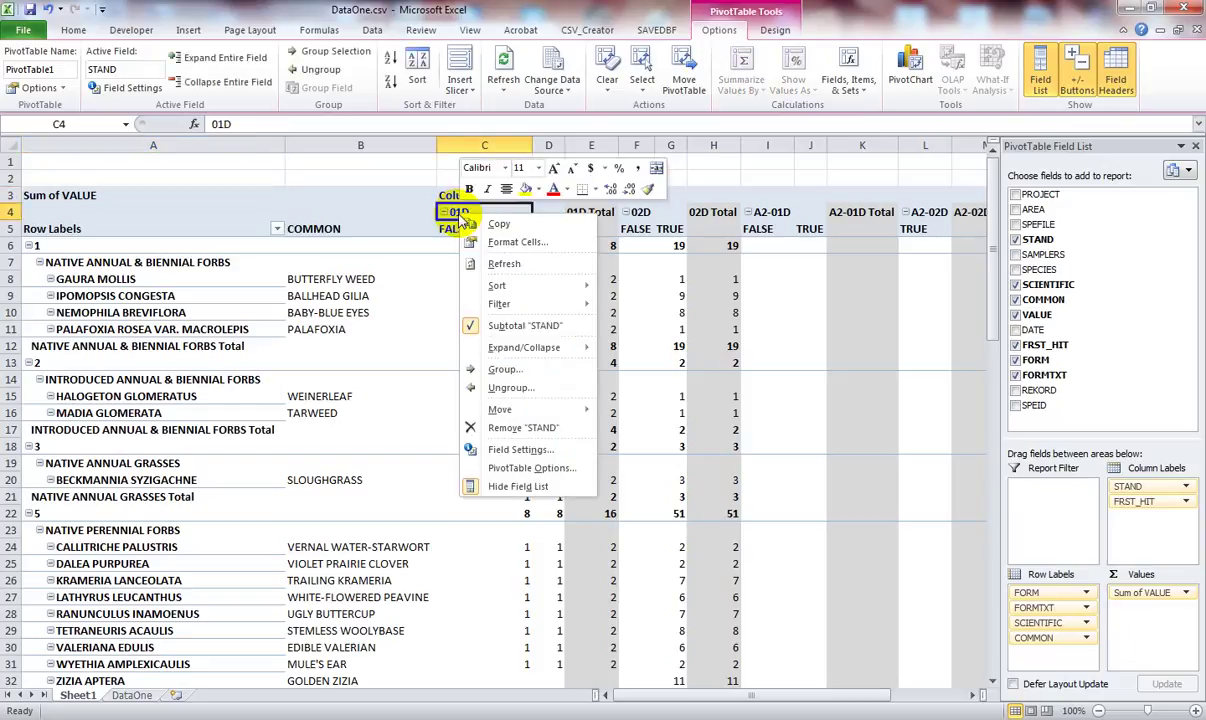
pyautogui.click(480, 242)
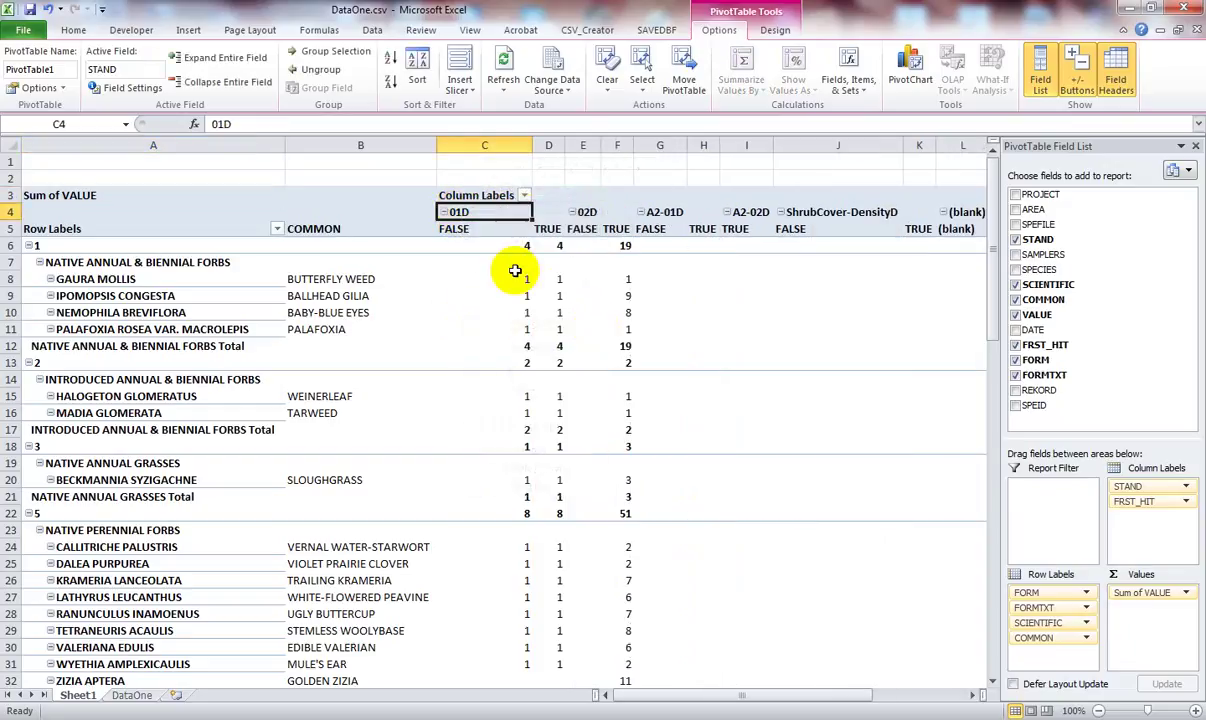
# Step: Sort the FRST_HIT column labels from Z to A so TRUE precedes FALSE
pyautogui.click(458, 229)
pyautogui.rightClick(460, 230)
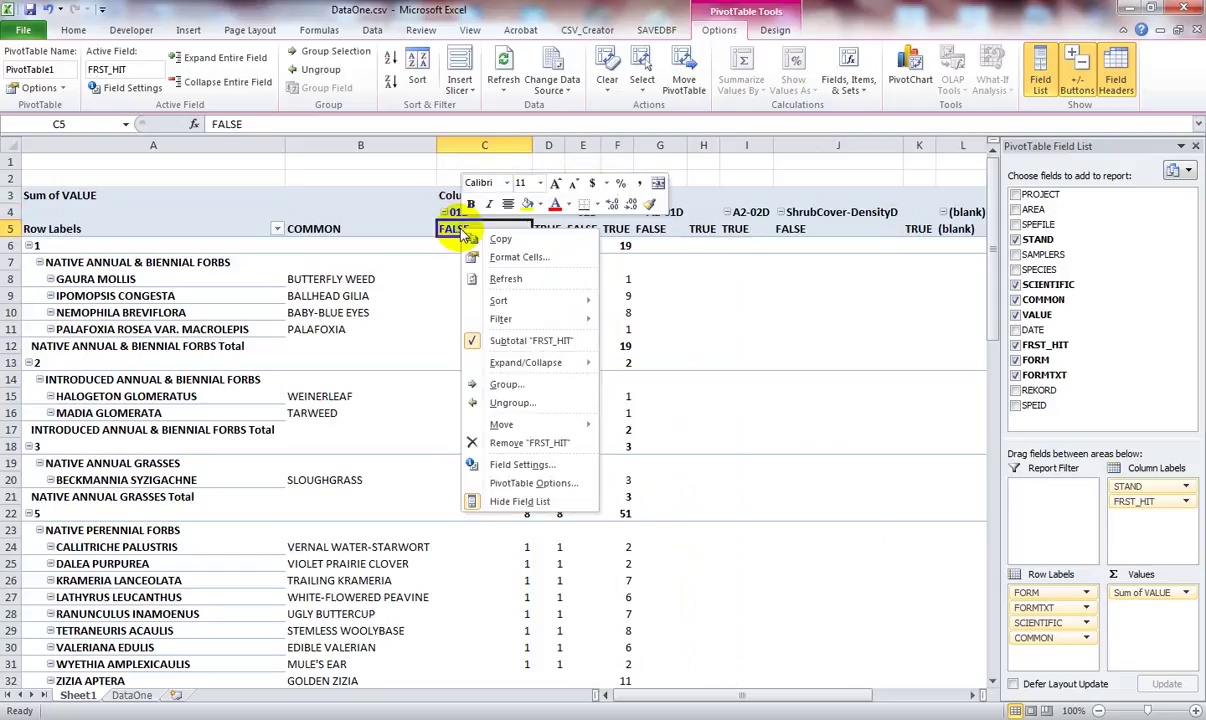
pyautogui.moveTo(522, 306)
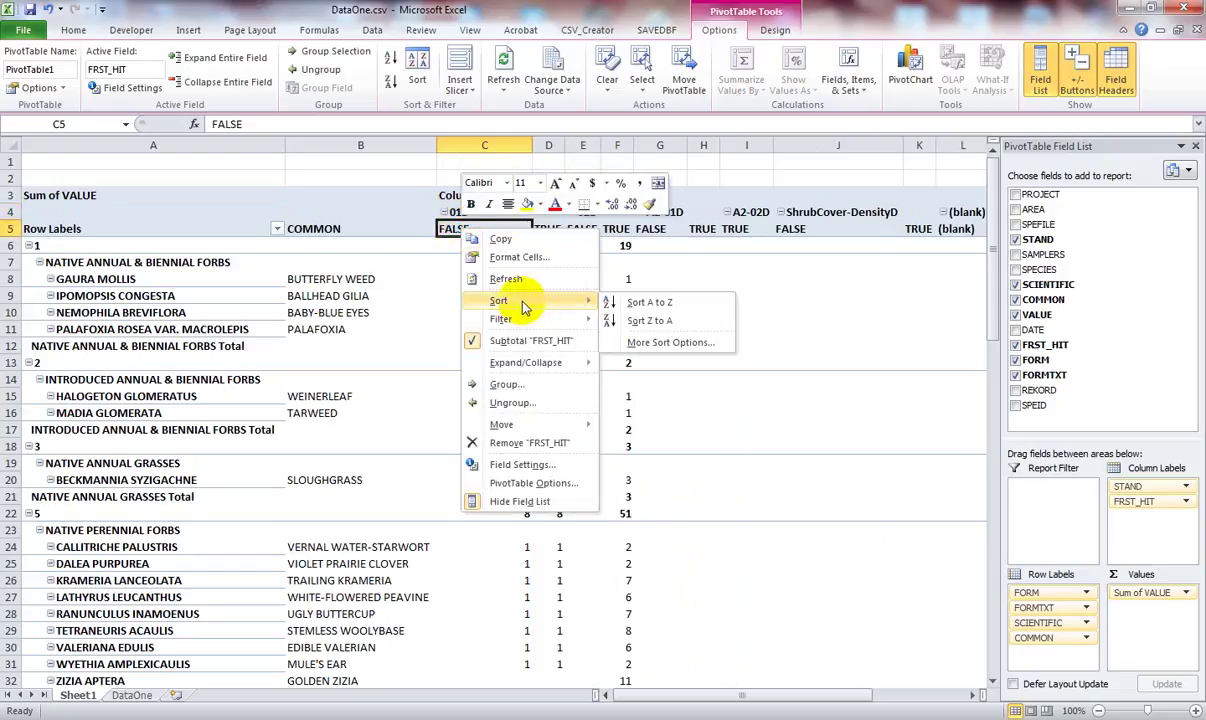
pyautogui.click(636, 320)
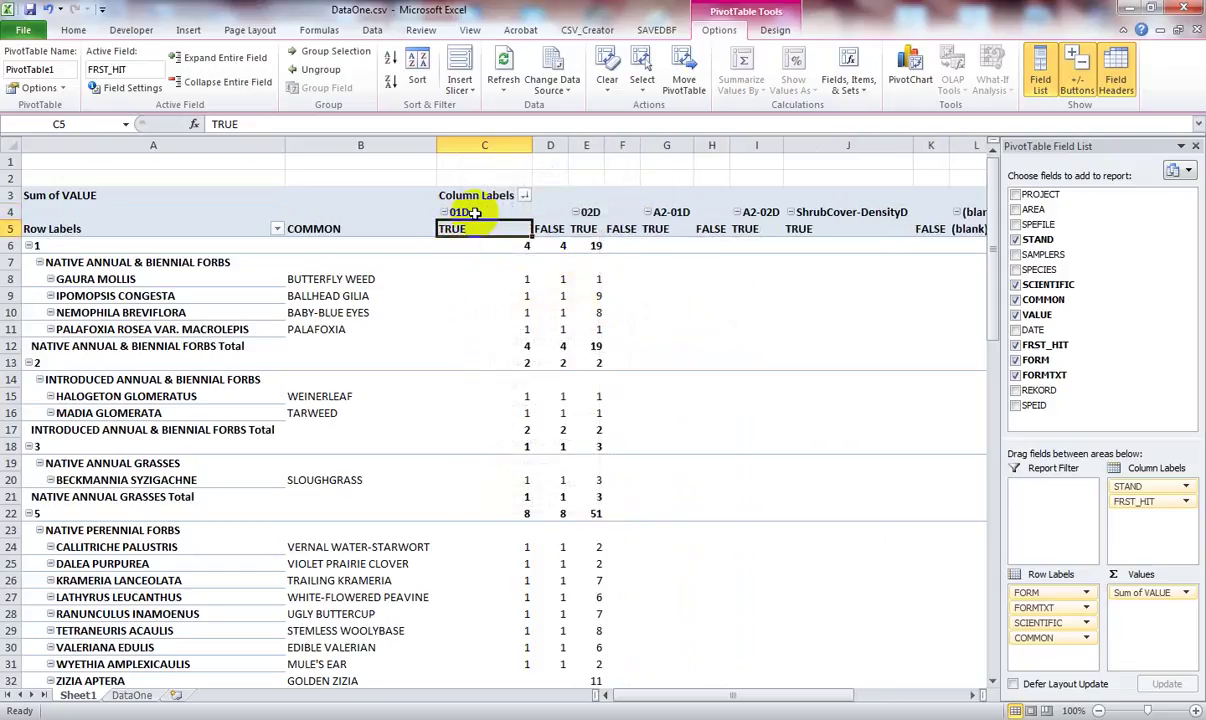